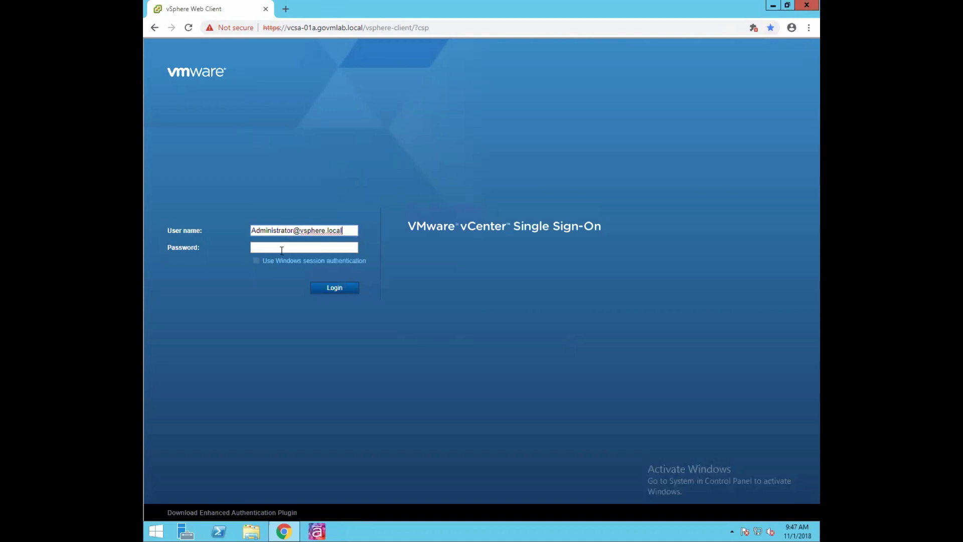
- Log in to vCenter with the administrator password
{"action": "type", "text": "VMware1!VMware1!"}
{"action": "left_click", "coordinate": [339, 291]}
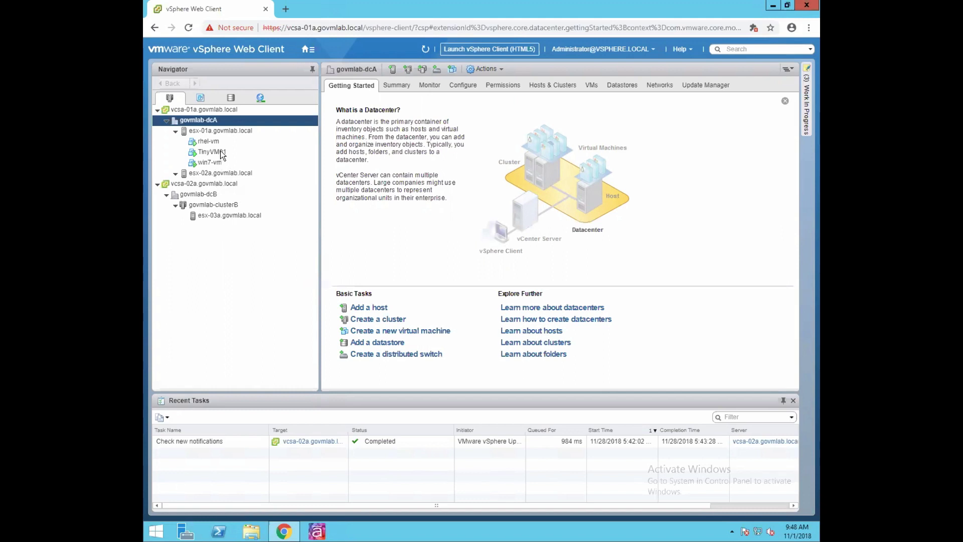
- Select TinyVM01 under host esx-01a.govmlab.local in the Navigator tree
{"action": "left_click", "coordinate": [223, 157]}
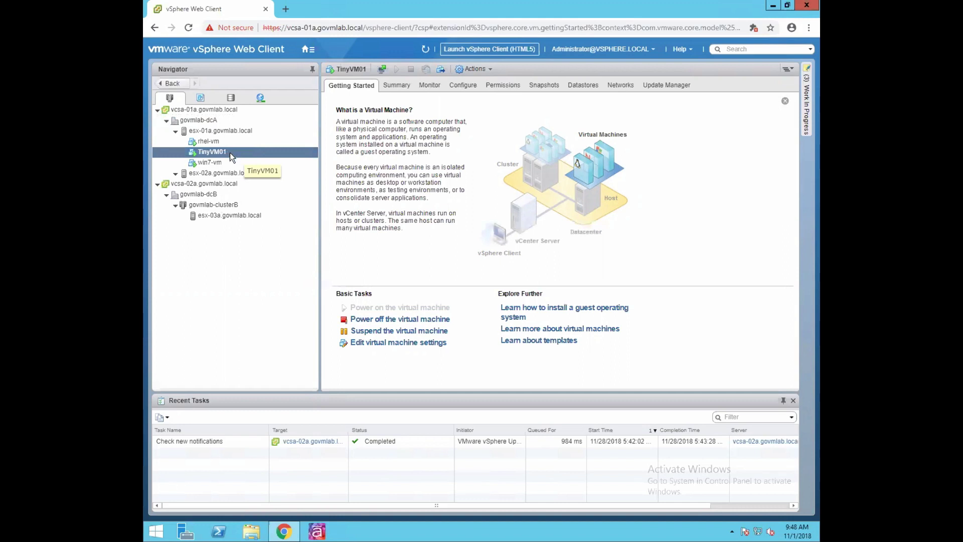
- Power off TinyVM01 from its Power menu and confirm with Yes
{"action": "right_click", "coordinate": [231, 152]}
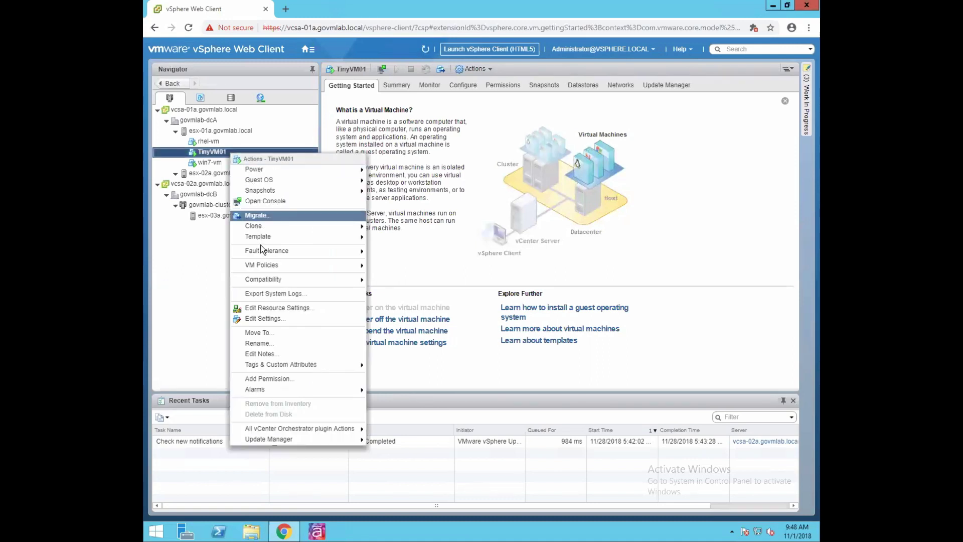
{"action": "mouse_move", "coordinate": [327, 236]}
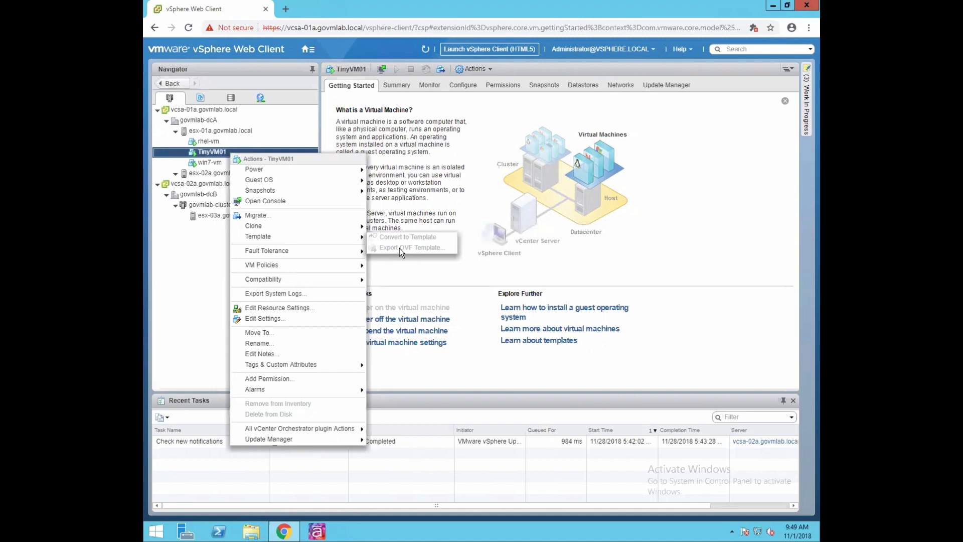
{"action": "mouse_move", "coordinate": [263, 169]}
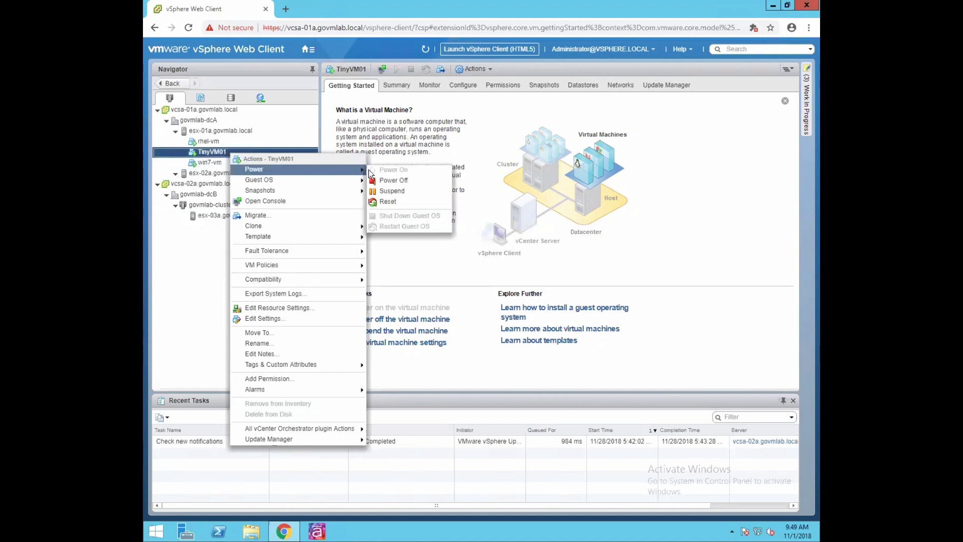
{"action": "left_click", "coordinate": [395, 180]}
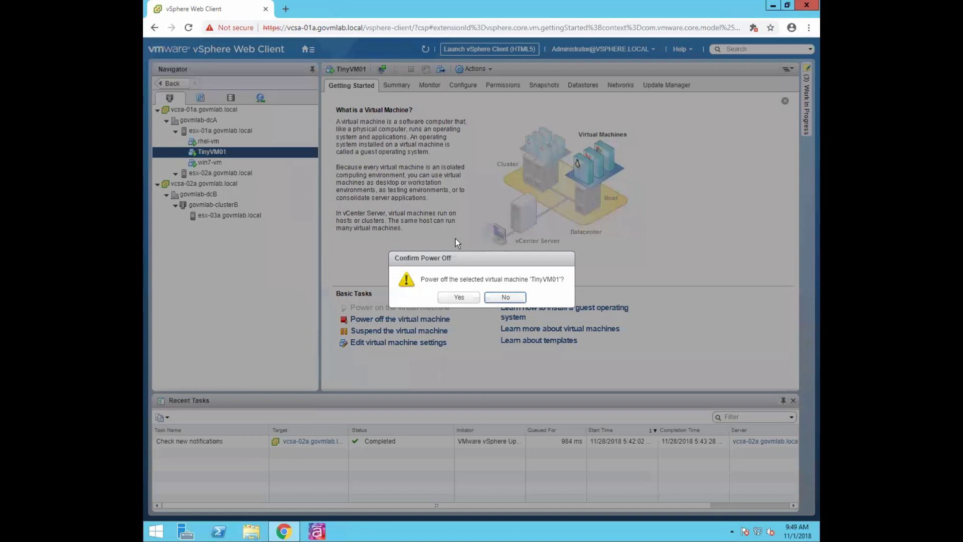
{"action": "left_click", "coordinate": [459, 298]}
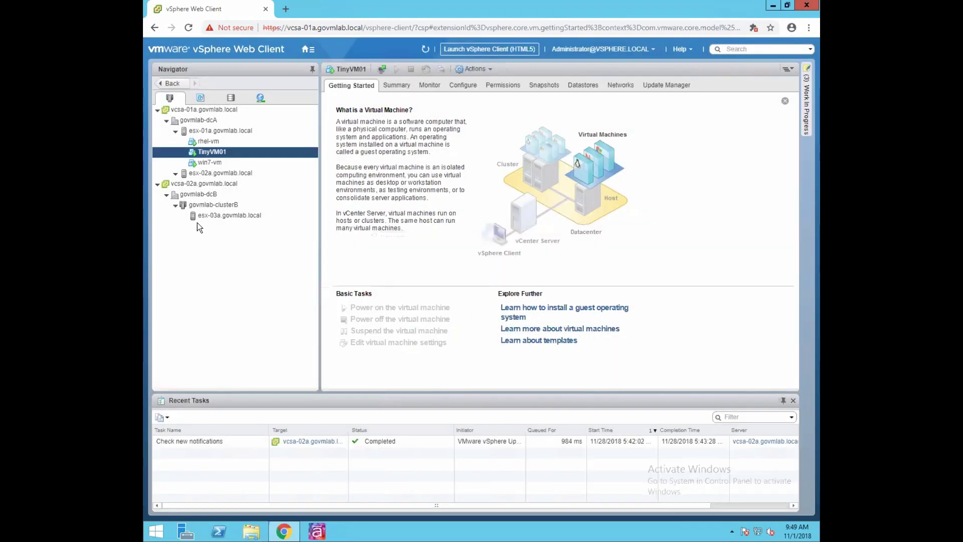
- Export TinyVM01 as OVF template 'ovf_template_tinyvm01' with advanced options left off
{"action": "right_click", "coordinate": [248, 151]}
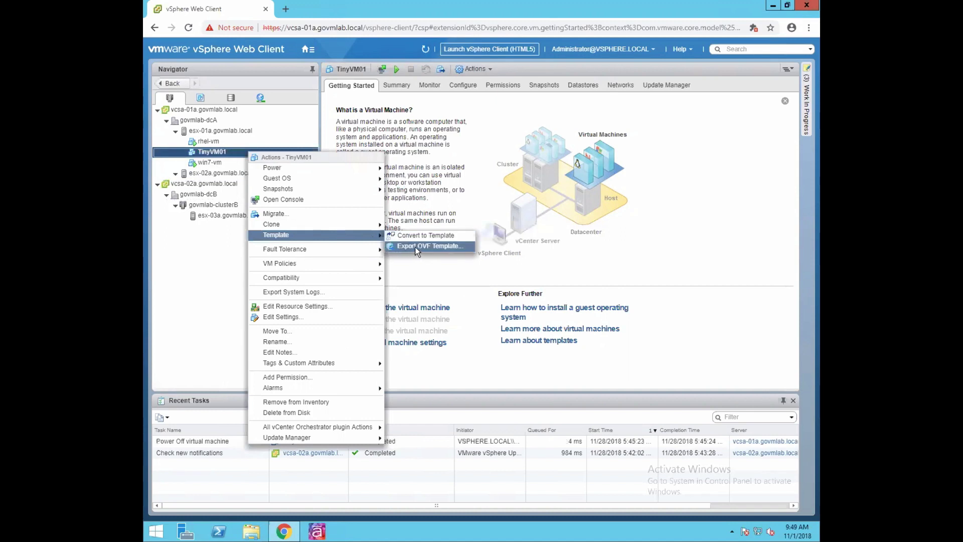
{"action": "left_click", "coordinate": [417, 246]}
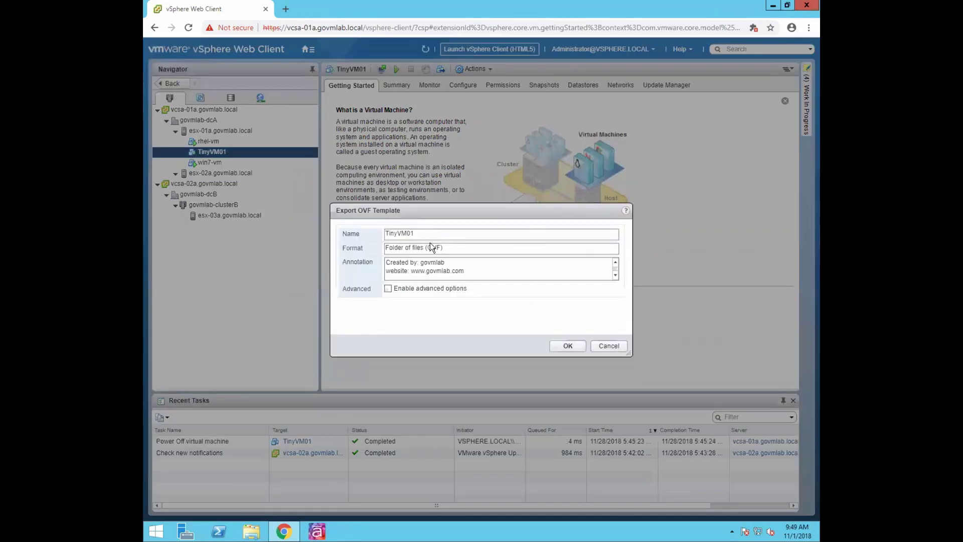
{"action": "left_click", "coordinate": [424, 233]}
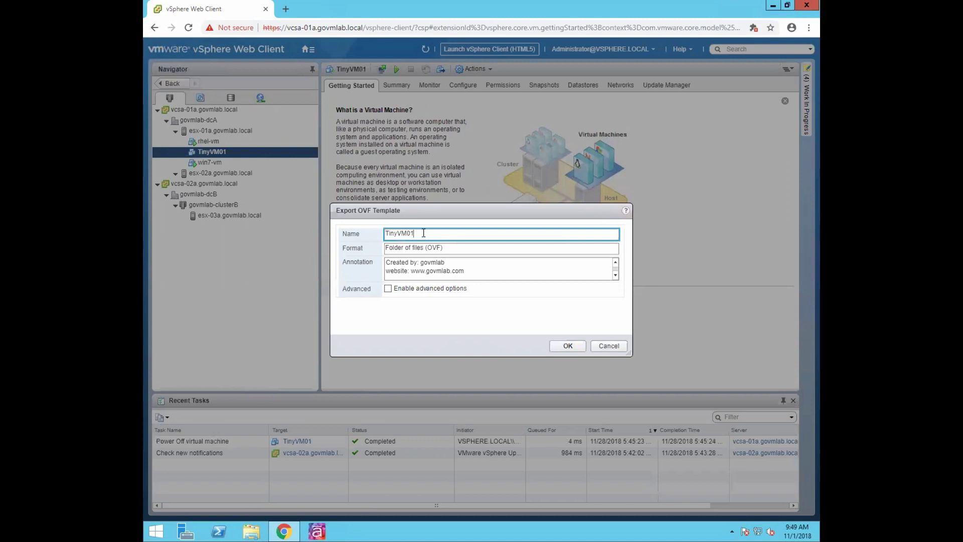
{"action": "key", "text": "BackSpace"}
{"action": "key", "text": "BackSpace"}
{"action": "key", "text": "BackSpace"}
{"action": "key", "text": "BackSpace"}
{"action": "key", "text": "BackSpace"}
{"action": "key", "text": "BackSpace"}
{"action": "key", "text": "BackSpace"}
{"action": "type", "text": "ovf_template_tinyvm01"}
{"action": "left_click", "coordinate": [388, 289]}
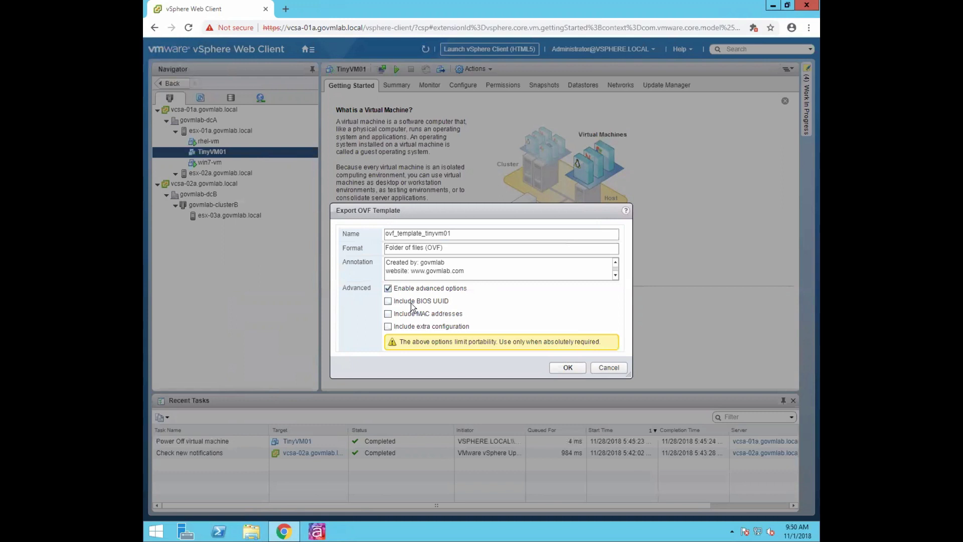
{"action": "left_click", "coordinate": [388, 289]}
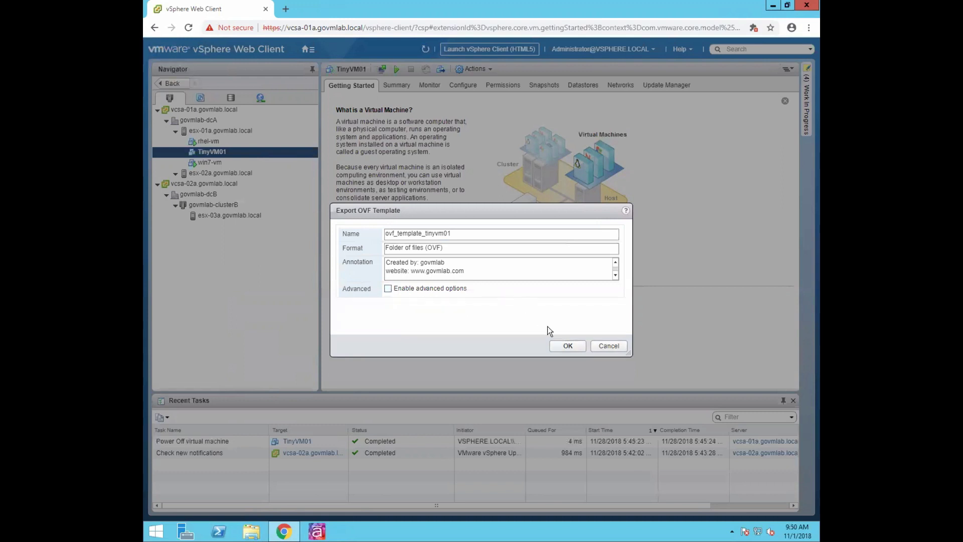
{"action": "left_click", "coordinate": [568, 346]}
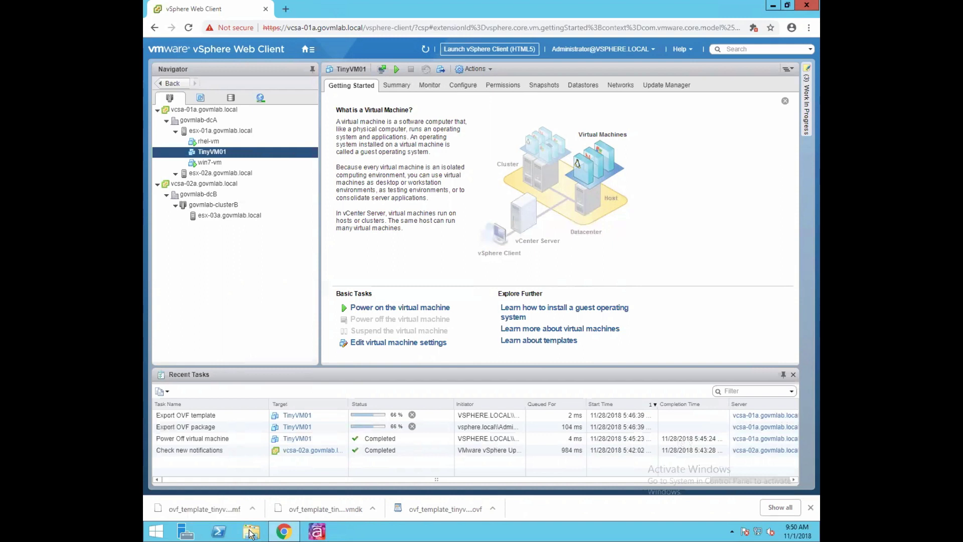
- After both OVF export tasks complete, open the downloaded .ovf file's menu
{"action": "left_click", "coordinate": [494, 510]}
- Show the downloads in their folder and check the .mf, .ovf and .vmdk file sizes
{"action": "left_click", "coordinate": [505, 474]}
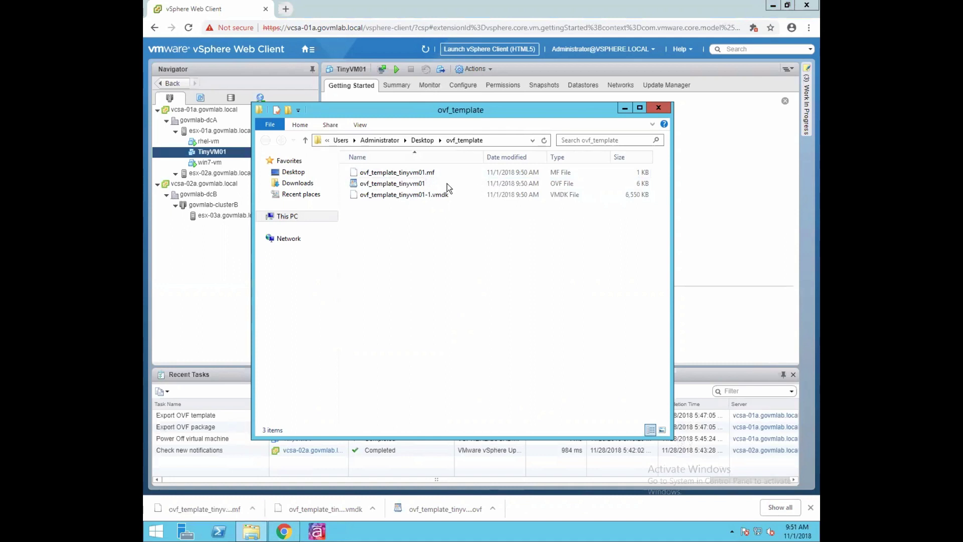
{"action": "left_click", "coordinate": [433, 176]}
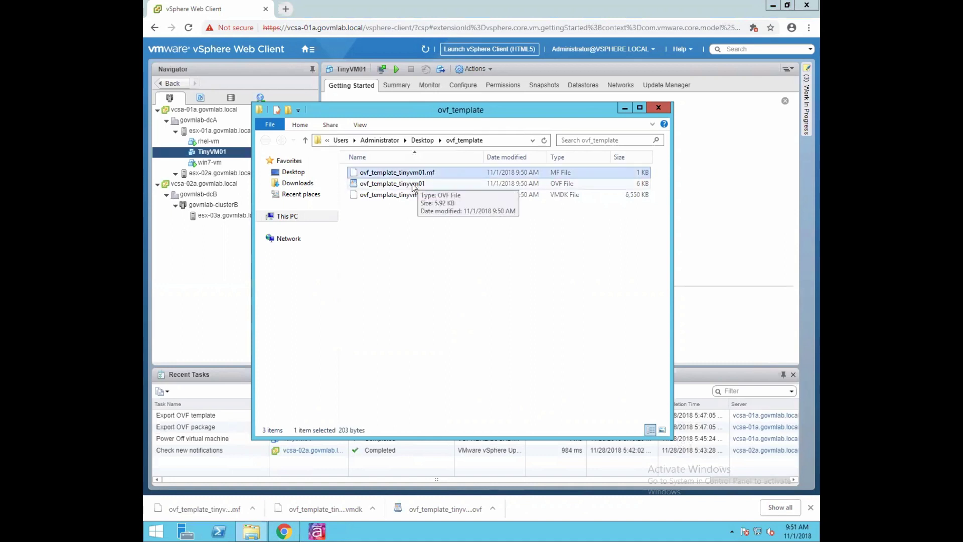
{"action": "left_click", "coordinate": [415, 187]}
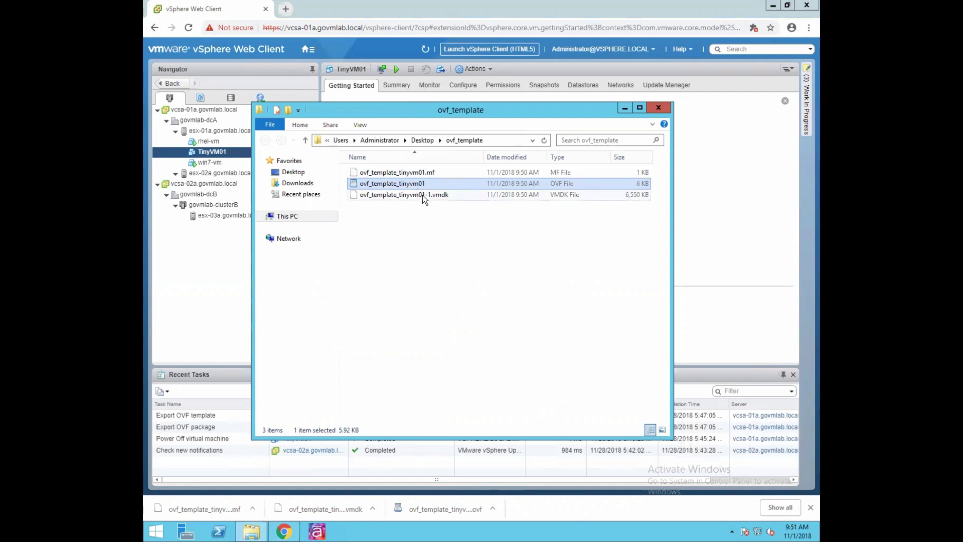
{"action": "left_click", "coordinate": [422, 195]}
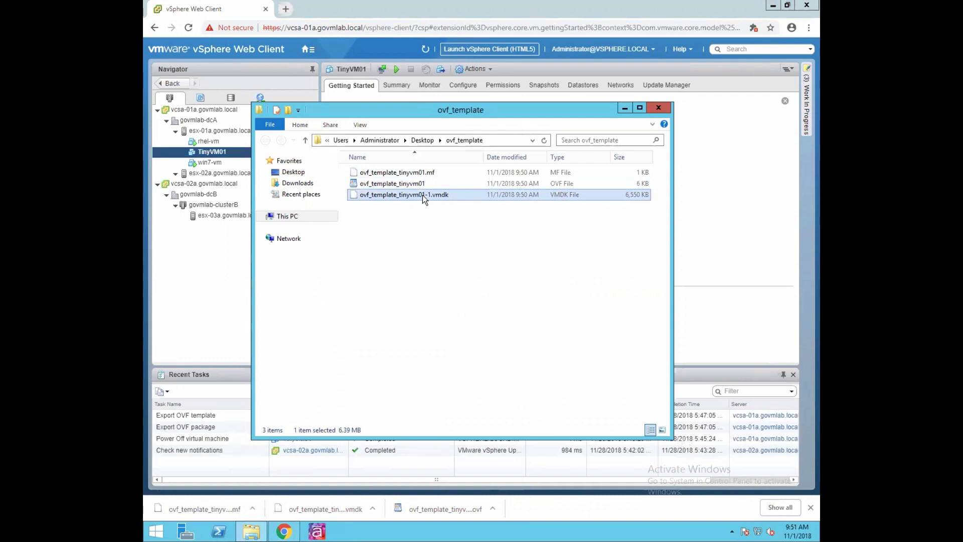
{"action": "left_click", "coordinate": [419, 183]}
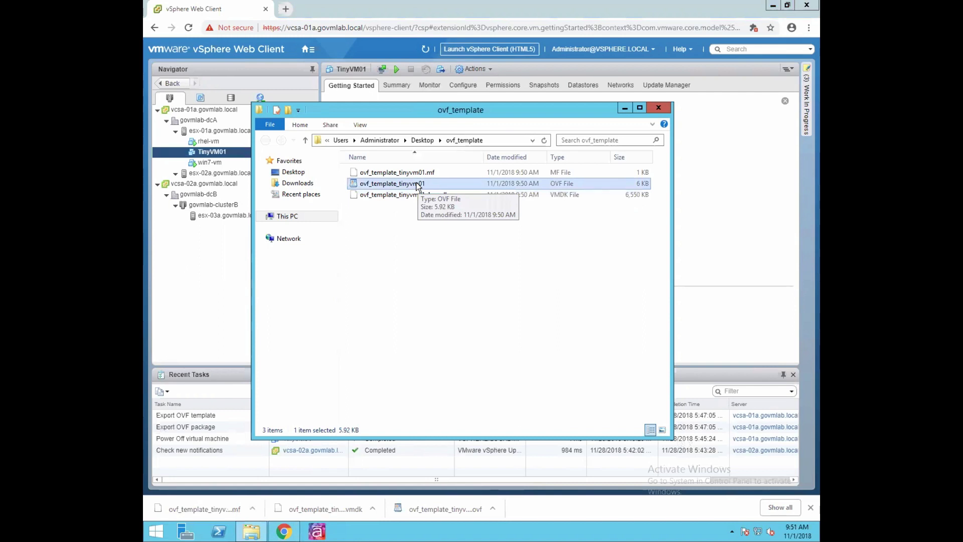
- Open the ovf_template_tinyvm01 .ovf descriptor with WordPad
{"action": "right_click", "coordinate": [417, 184]}
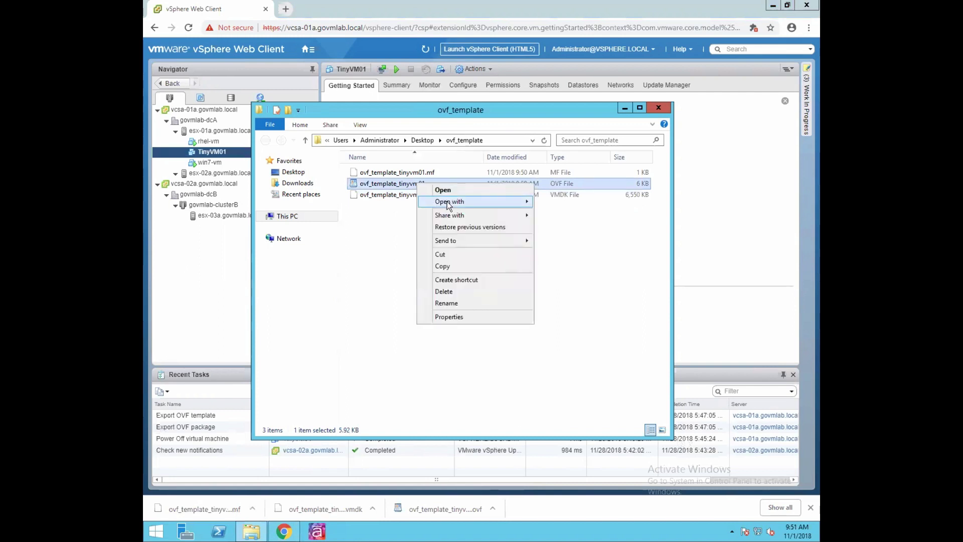
{"action": "mouse_move", "coordinate": [480, 206]}
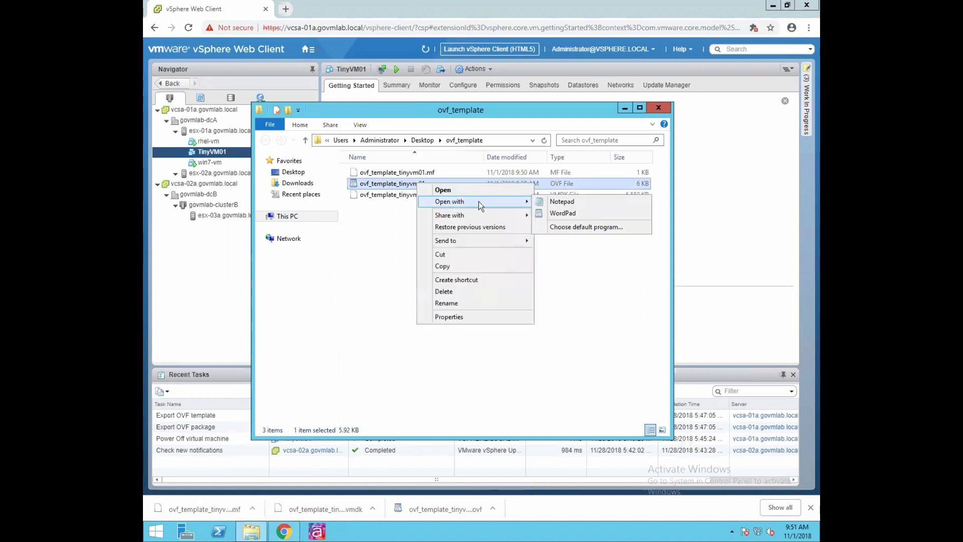
{"action": "left_click", "coordinate": [563, 214]}
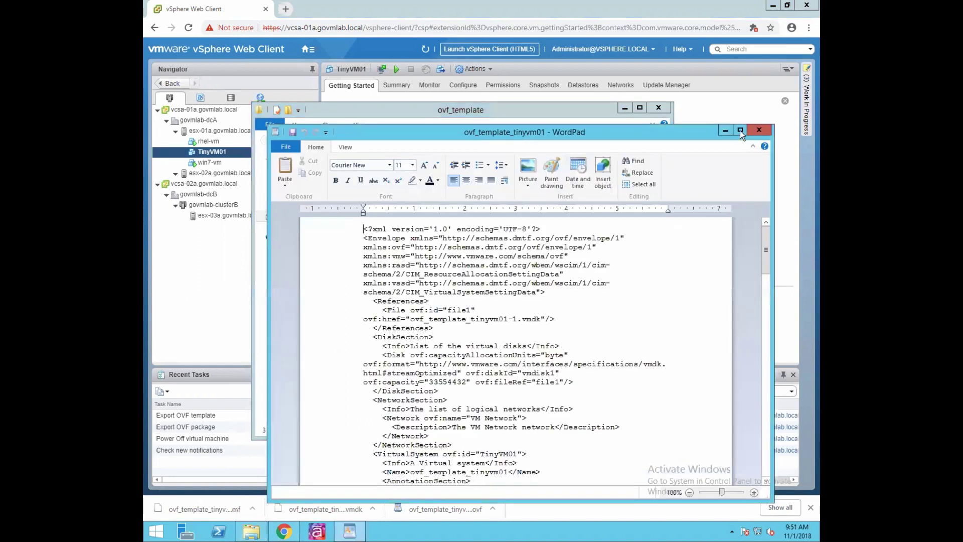
- Maximize WordPad and highlight the VM Network, TinyVM01 and annotation entries
{"action": "key", "text": "super+Up"}
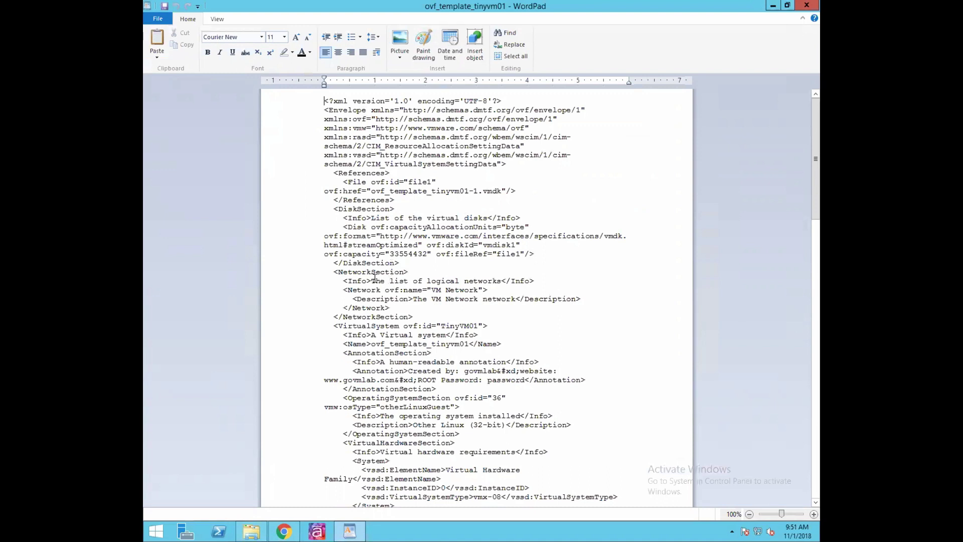
{"action": "left_click_drag", "start_coordinate": [372, 281], "coordinate": [502, 281]}
{"action": "left_click_drag", "start_coordinate": [431, 290], "coordinate": [477, 290]}
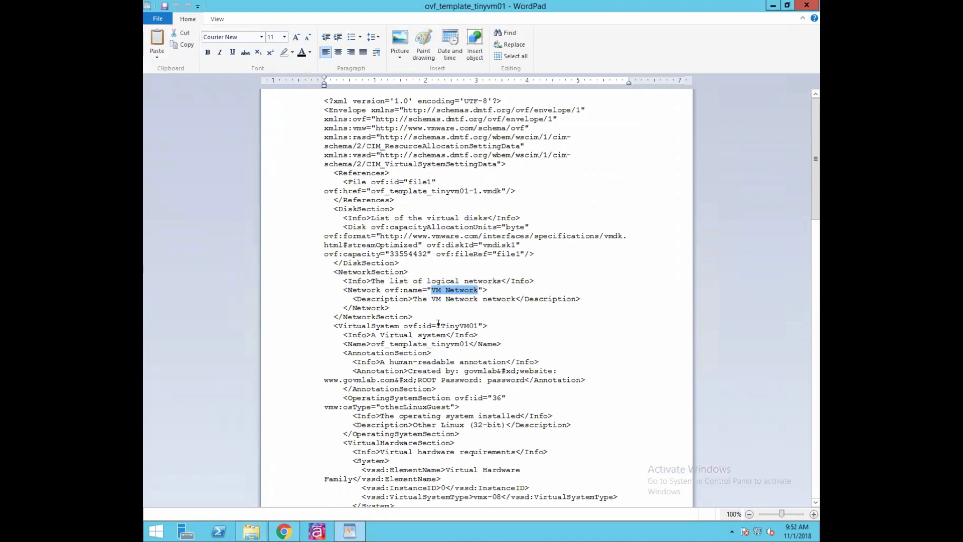
{"action": "left_click_drag", "start_coordinate": [441, 326], "coordinate": [474, 325]}
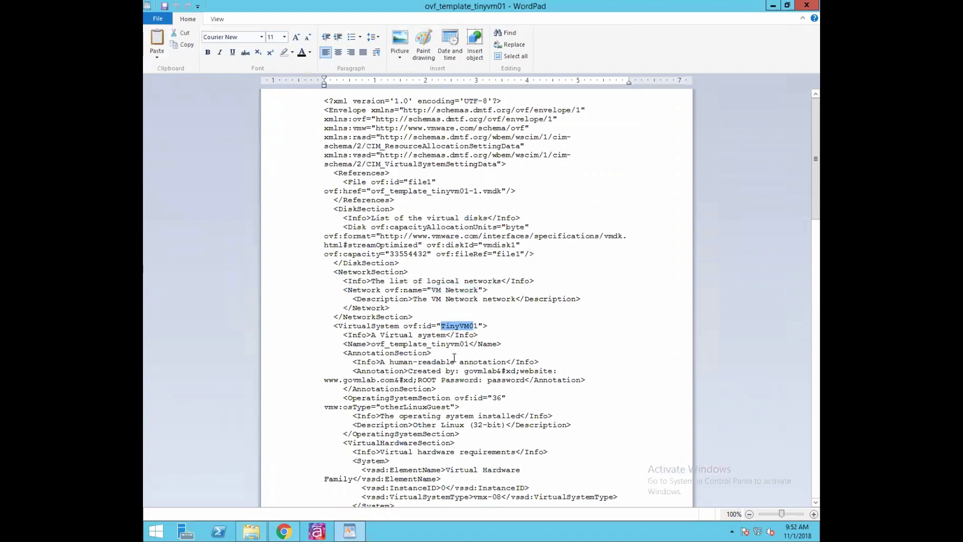
{"action": "scroll", "coordinate": [427, 398], "scroll_direction": "down", "scroll_amount": 1}
{"action": "left_click_drag", "start_coordinate": [343, 353], "coordinate": [499, 351]}
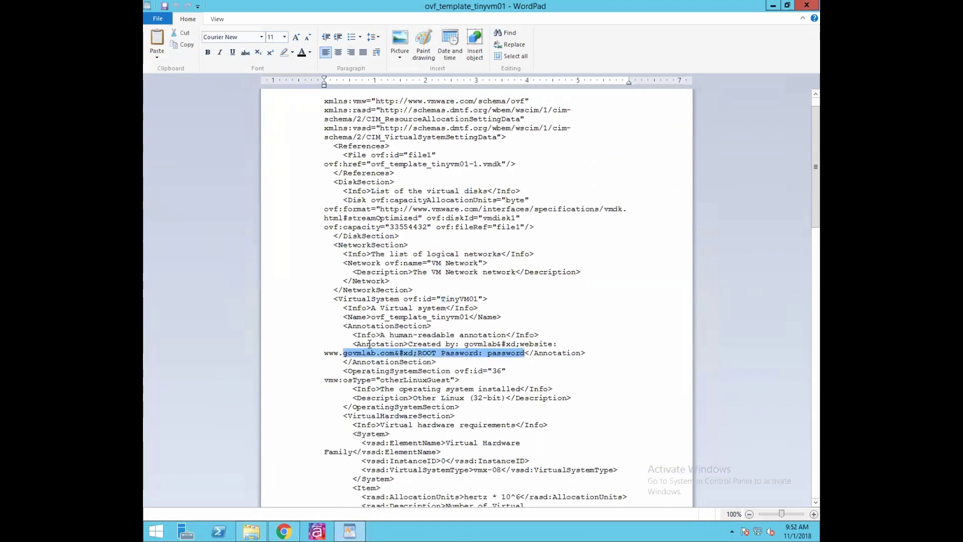
{"action": "left_click_drag", "start_coordinate": [353, 344], "coordinate": [581, 352]}
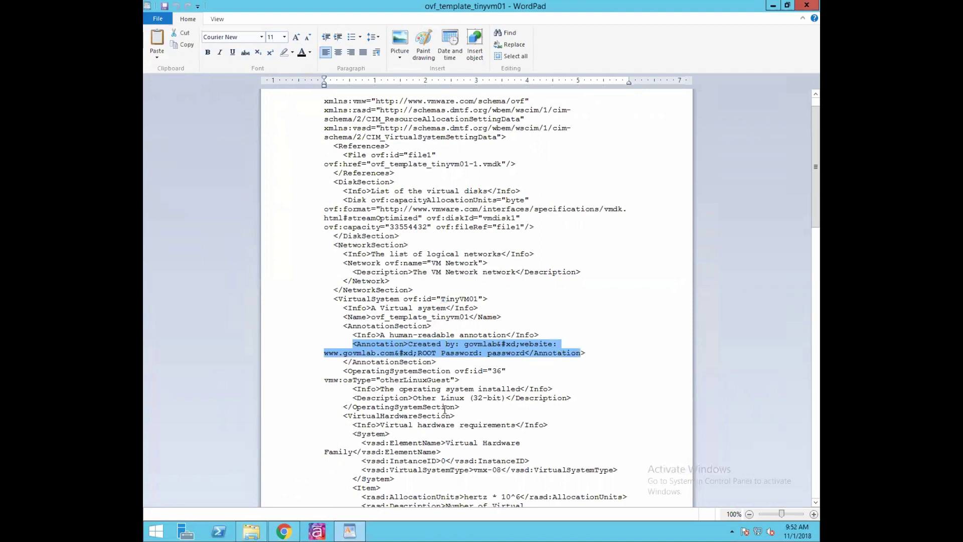
- Inspect the OS description, scroll through the rest of the descriptor, and close WordPad
{"action": "scroll", "coordinate": [410, 415], "scroll_direction": "down", "scroll_amount": 1}
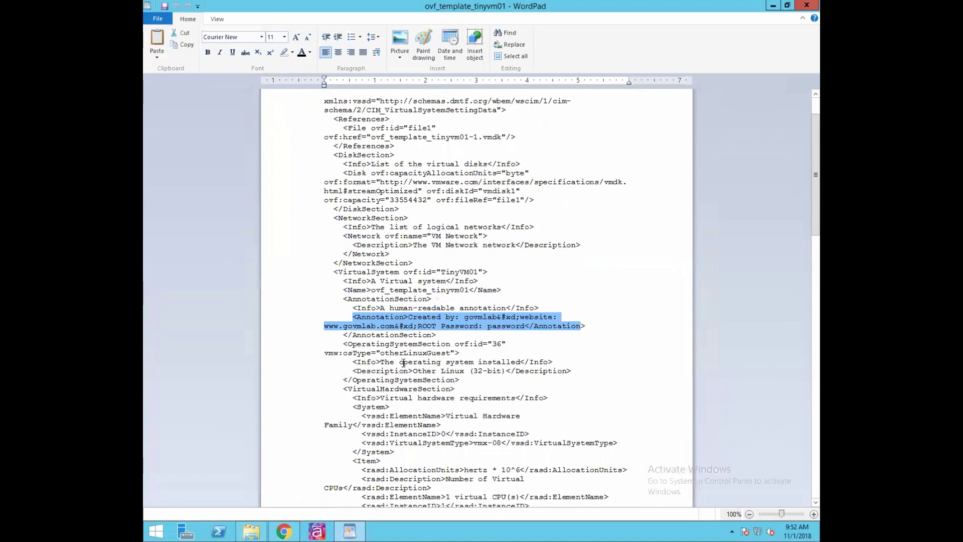
{"action": "left_click_drag", "start_coordinate": [412, 371], "coordinate": [503, 371]}
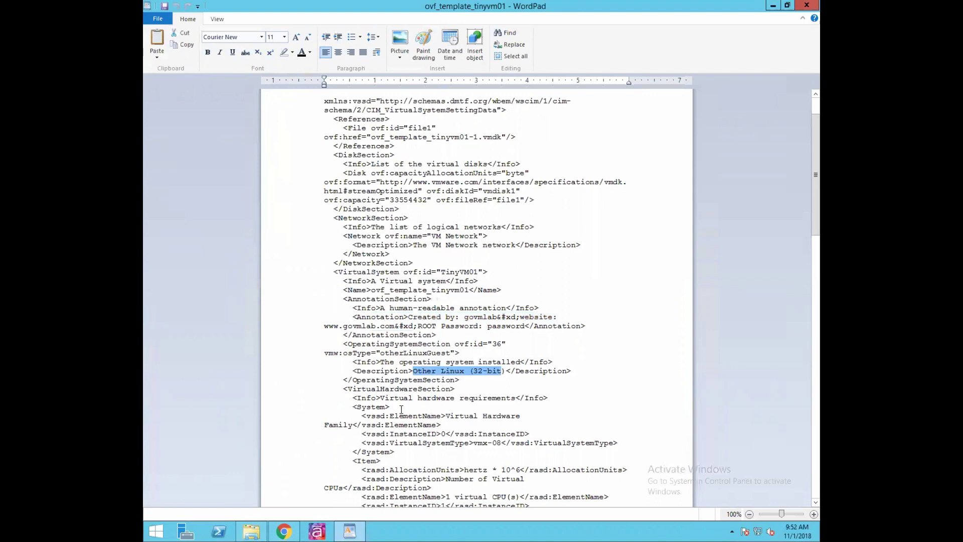
{"action": "scroll", "coordinate": [401, 406], "scroll_direction": "down", "scroll_amount": 3}
{"action": "scroll", "coordinate": [402, 405], "scroll_direction": "down", "scroll_amount": 2}
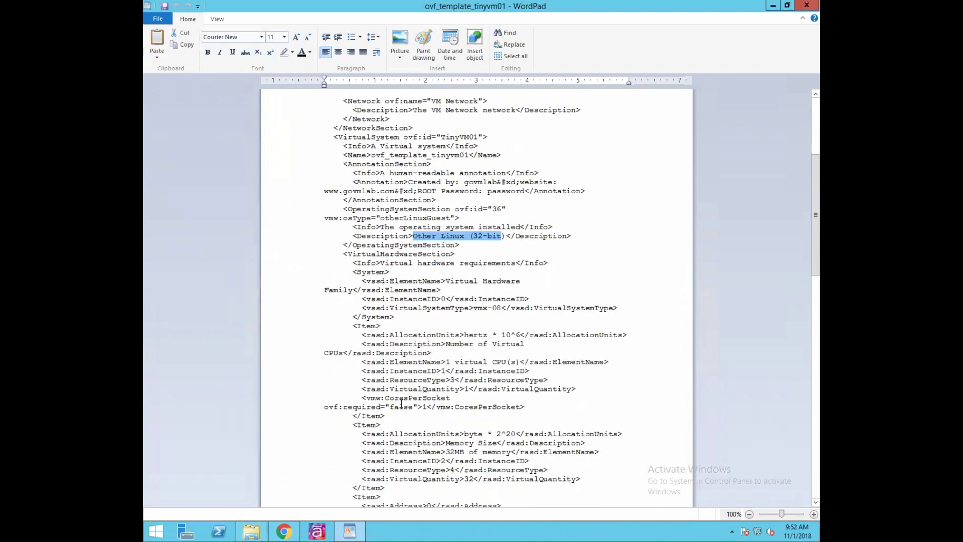
{"action": "scroll", "coordinate": [404, 403], "scroll_direction": "down", "scroll_amount": 20}
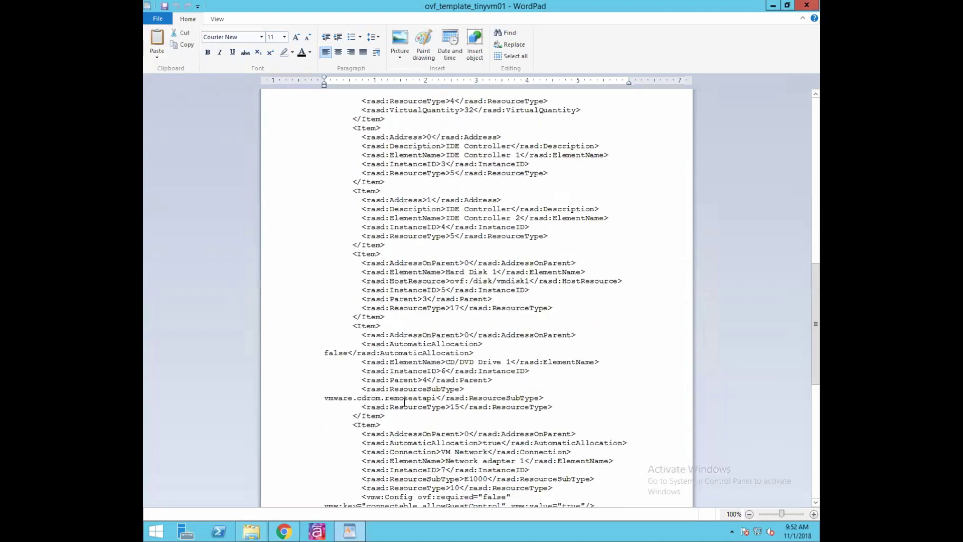
{"action": "scroll", "coordinate": [404, 402], "scroll_direction": "down", "scroll_amount": 9}
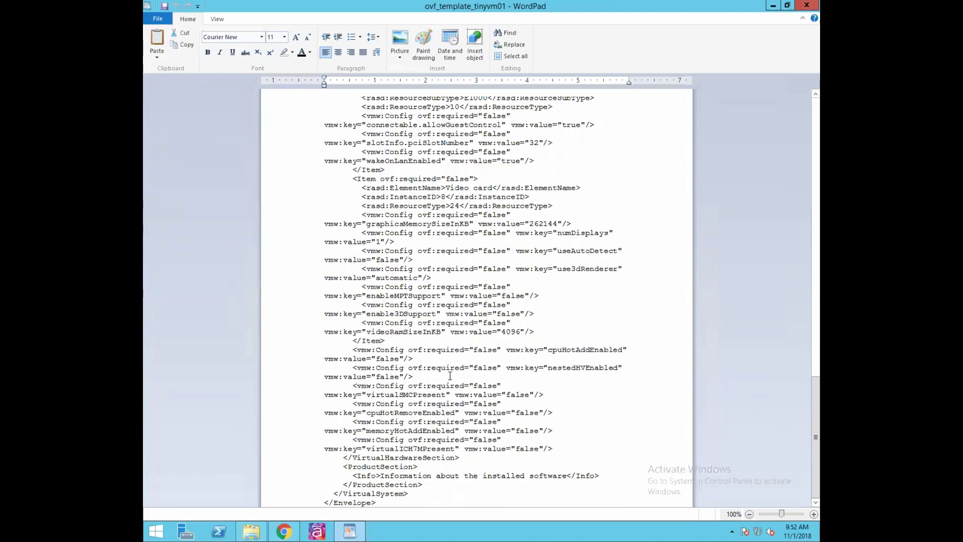
{"action": "scroll", "coordinate": [450, 374], "scroll_direction": "up", "scroll_amount": 1}
{"action": "scroll", "coordinate": [450, 373], "scroll_direction": "up", "scroll_amount": 18}
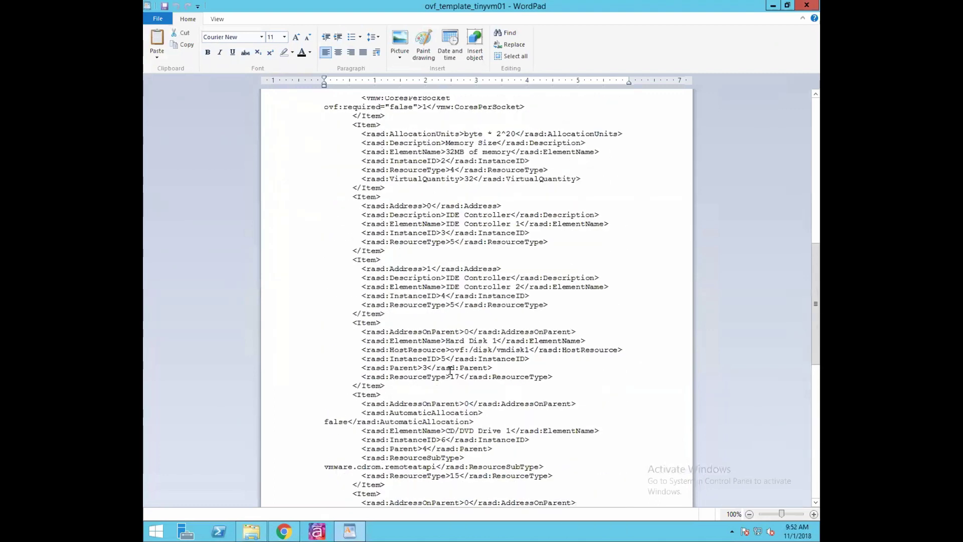
{"action": "scroll", "coordinate": [443, 368], "scroll_direction": "up", "scroll_amount": 6}
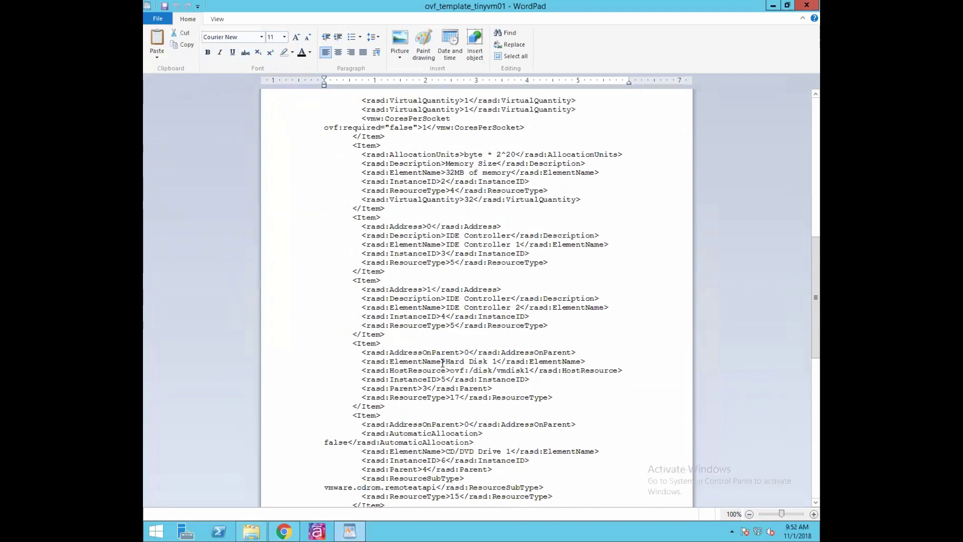
{"action": "scroll", "coordinate": [494, 210], "scroll_direction": "up", "scroll_amount": 3}
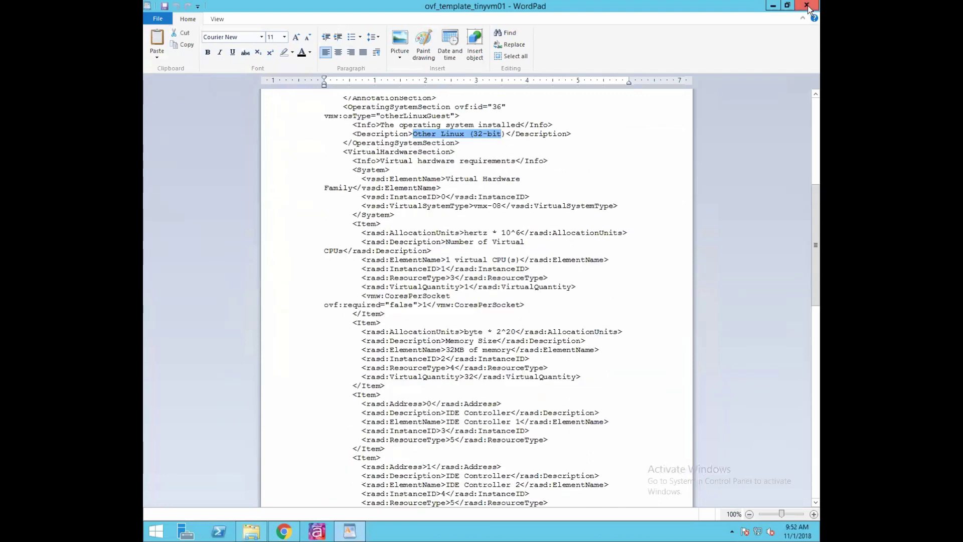
{"action": "left_click", "coordinate": [807, 5]}
{"action": "left_click", "coordinate": [443, 261]}
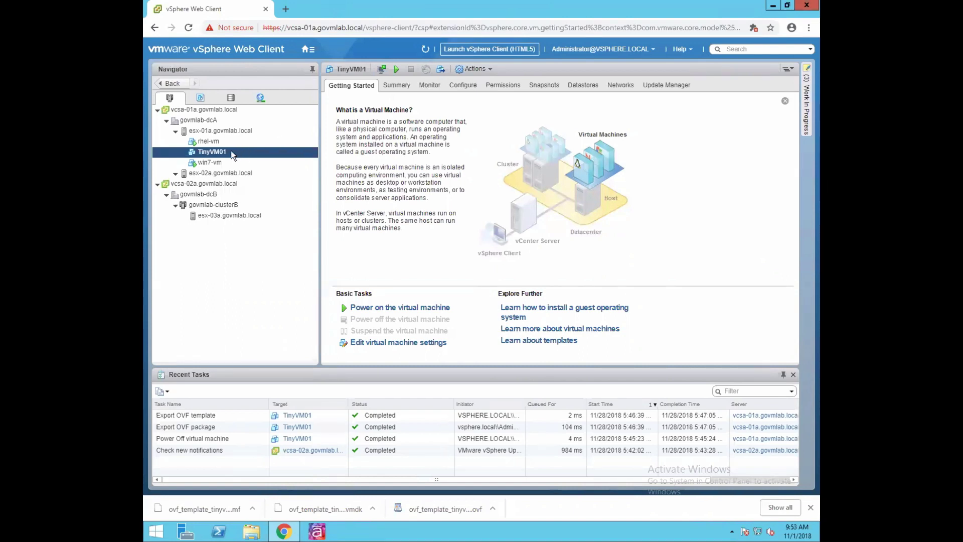
- Look over govmlab-dcA's actions, then show host esx-01a.govmlab.local's Summary page
{"action": "left_click", "coordinate": [209, 121]}
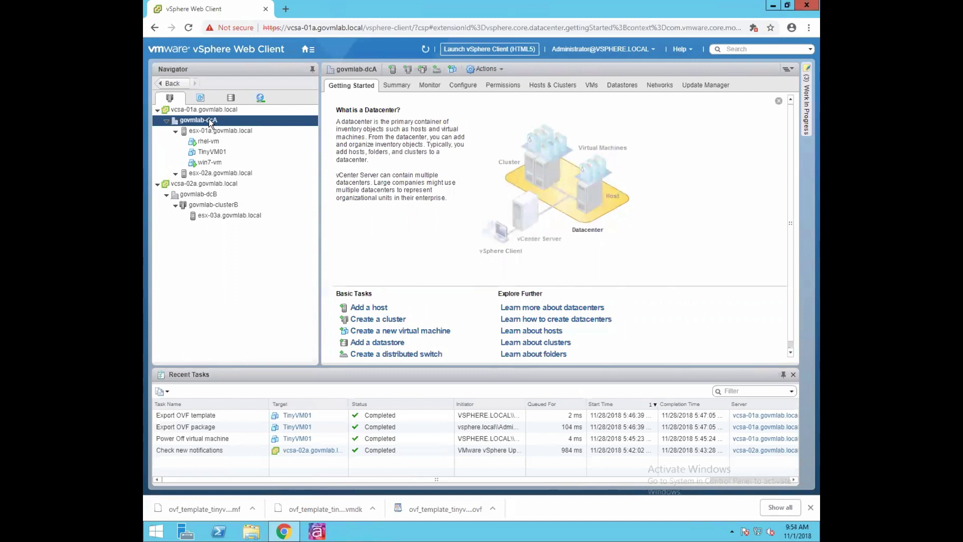
{"action": "right_click", "coordinate": [208, 121]}
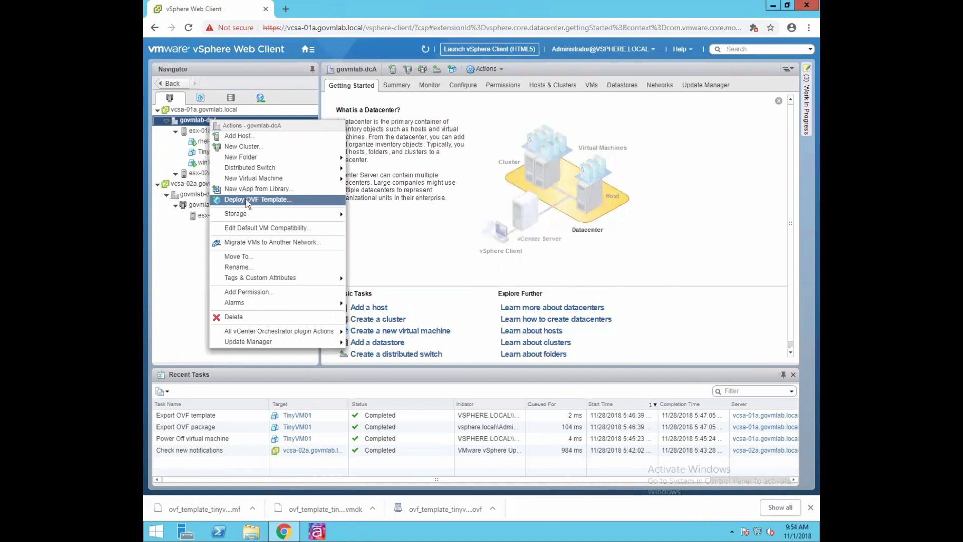
{"action": "left_click", "coordinate": [190, 239]}
{"action": "left_click", "coordinate": [234, 130]}
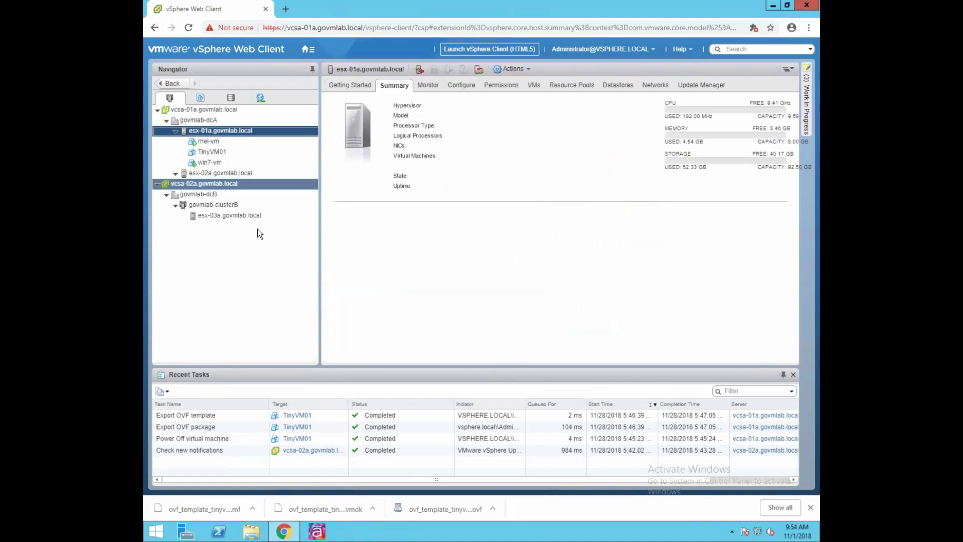
{"action": "right_click", "coordinate": [251, 132]}
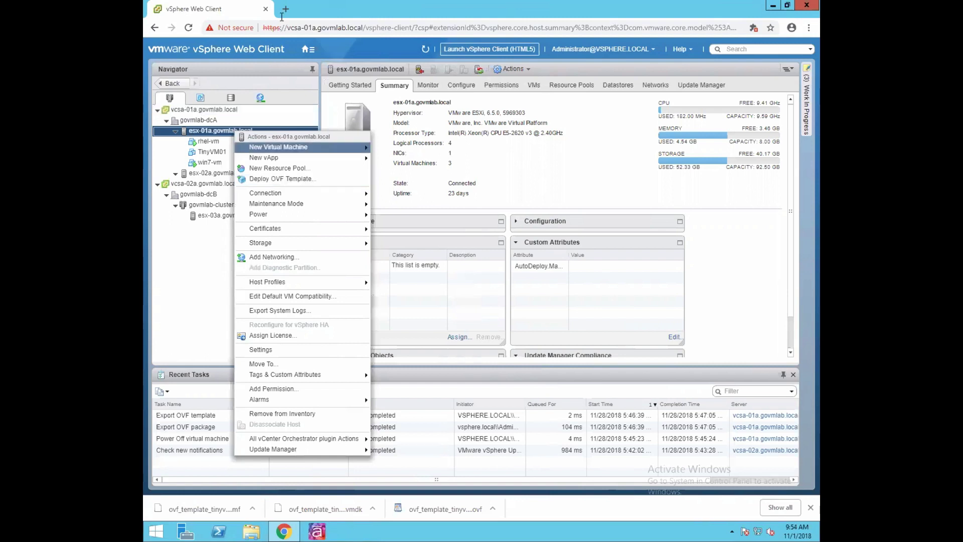
{"action": "left_click", "coordinate": [206, 258]}
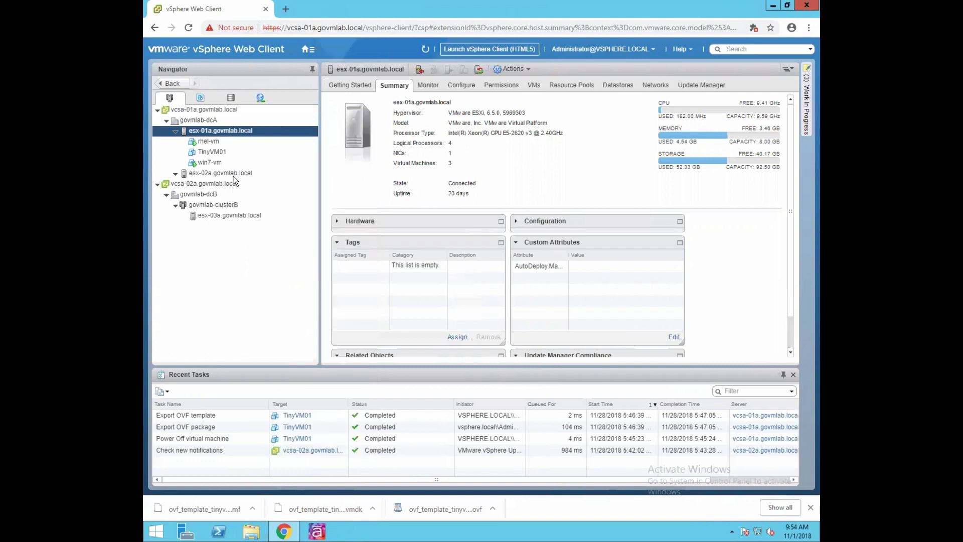
- Go to the ESXi host's address in a new browser tab
{"action": "left_click", "coordinate": [286, 10]}
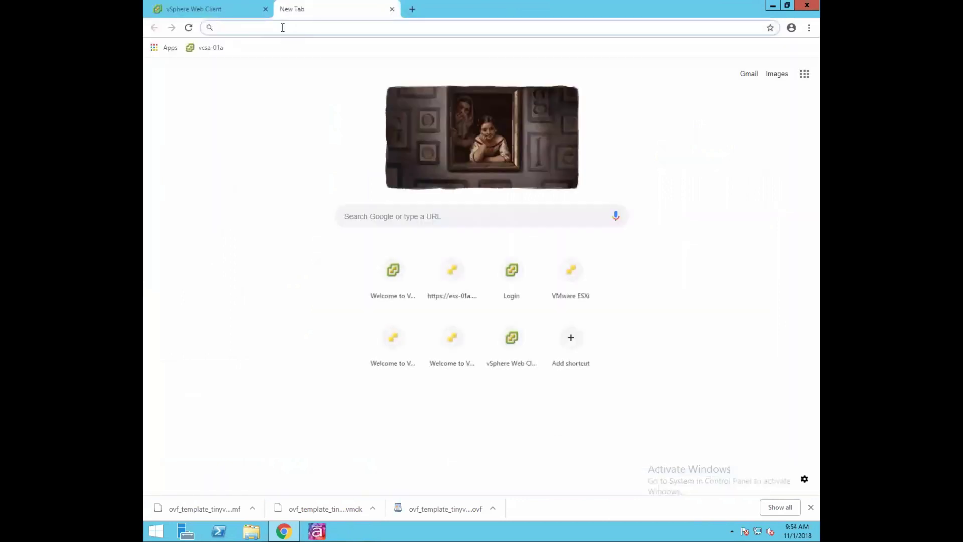
{"action": "type", "text": "esx"}
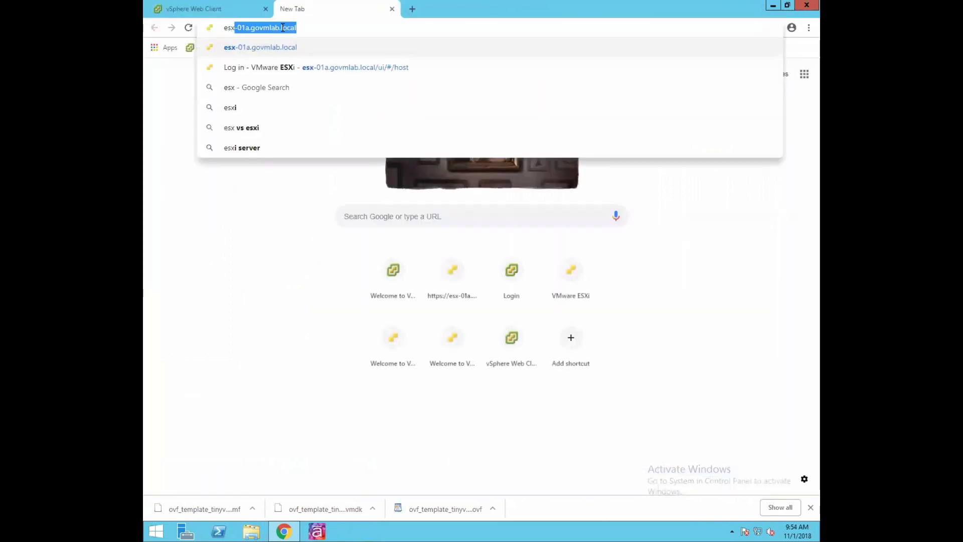
{"action": "key", "text": "Return"}
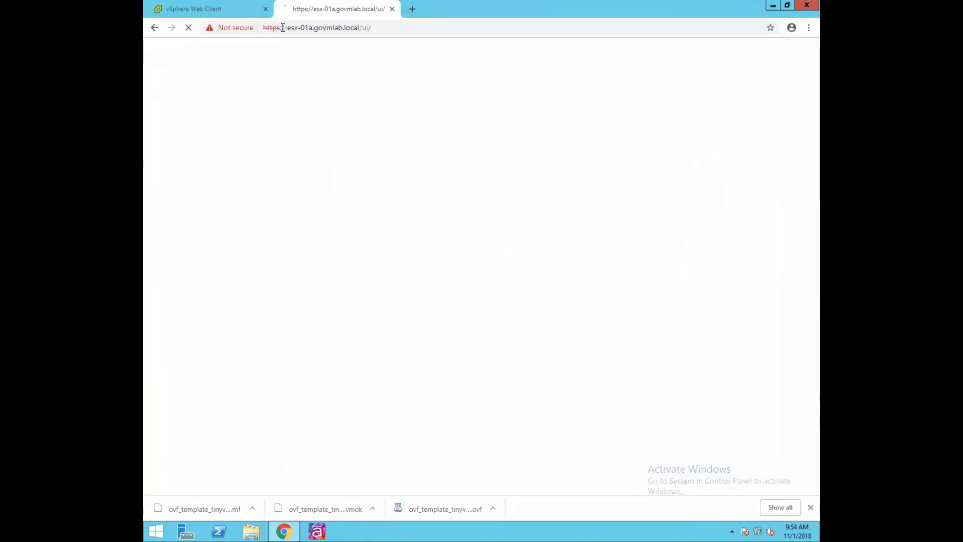
- Log in as root with the host password and dismiss the welcome notice
{"action": "left_click", "coordinate": [283, 218]}
{"action": "left_click", "coordinate": [283, 218]}
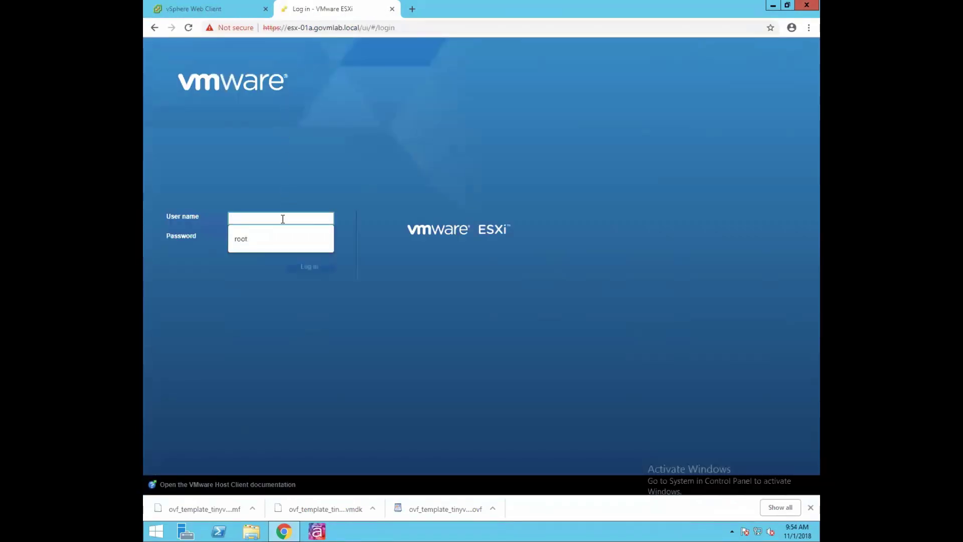
{"action": "type", "text": "root"}
{"action": "left_click", "coordinate": [250, 239]}
{"action": "type", "text": "••••••••••"}
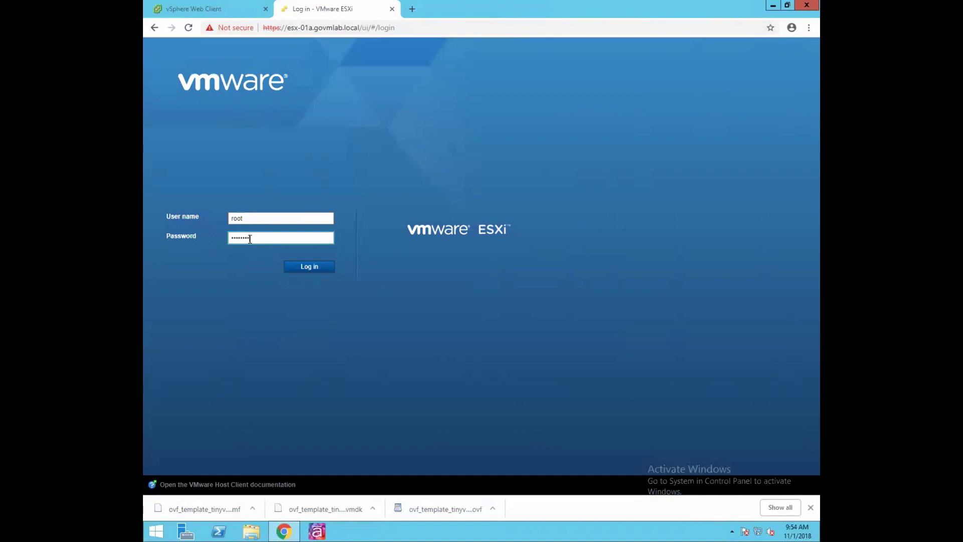
{"action": "type", "text": "••••••"}
{"action": "left_click", "coordinate": [315, 272]}
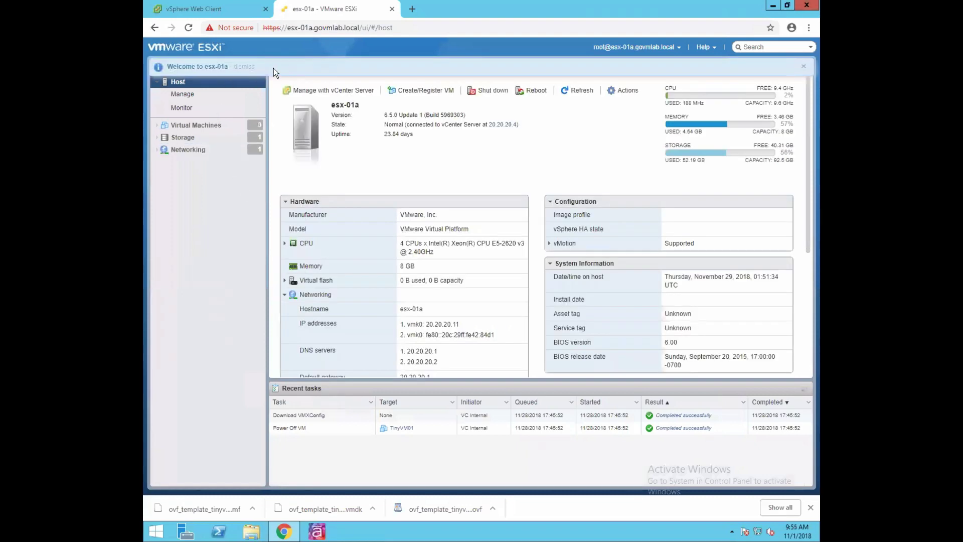
{"action": "left_click", "coordinate": [244, 67]}
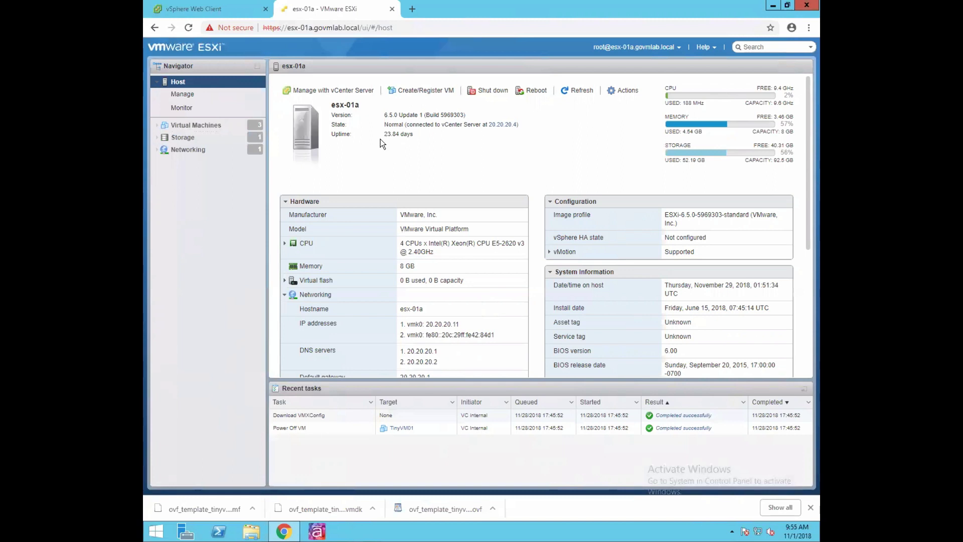
- Start Create/Register VM and choose 'Deploy a virtual machine from an OVF or OVA file'
{"action": "left_click", "coordinate": [427, 90]}
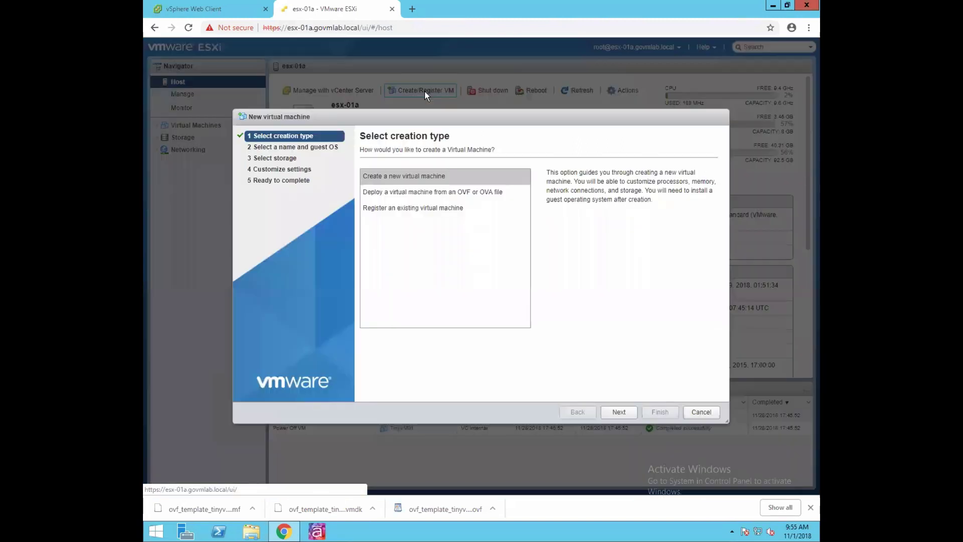
{"action": "left_click", "coordinate": [407, 192]}
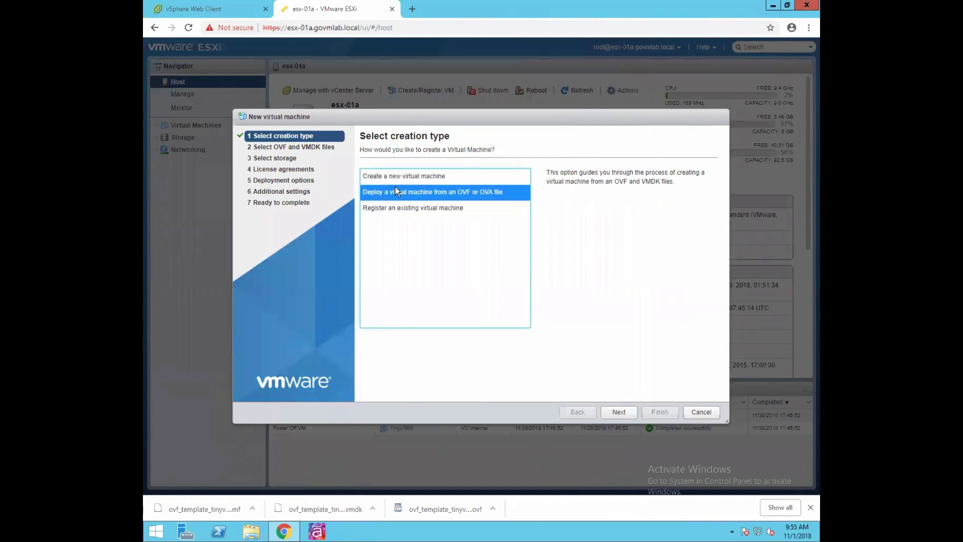
- Name the new virtual machine vm_deployment_from_ovf
{"action": "left_click", "coordinate": [618, 411]}
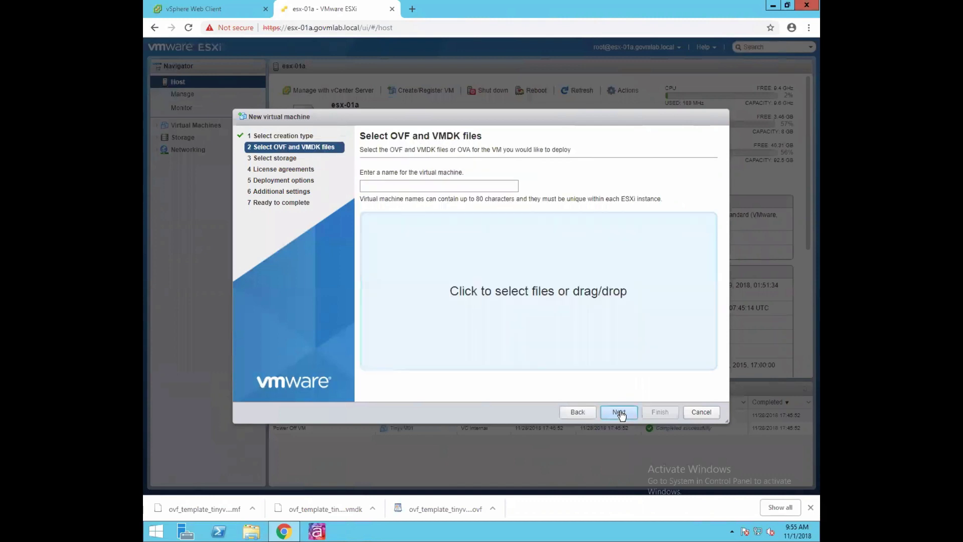
{"action": "left_click", "coordinate": [428, 186]}
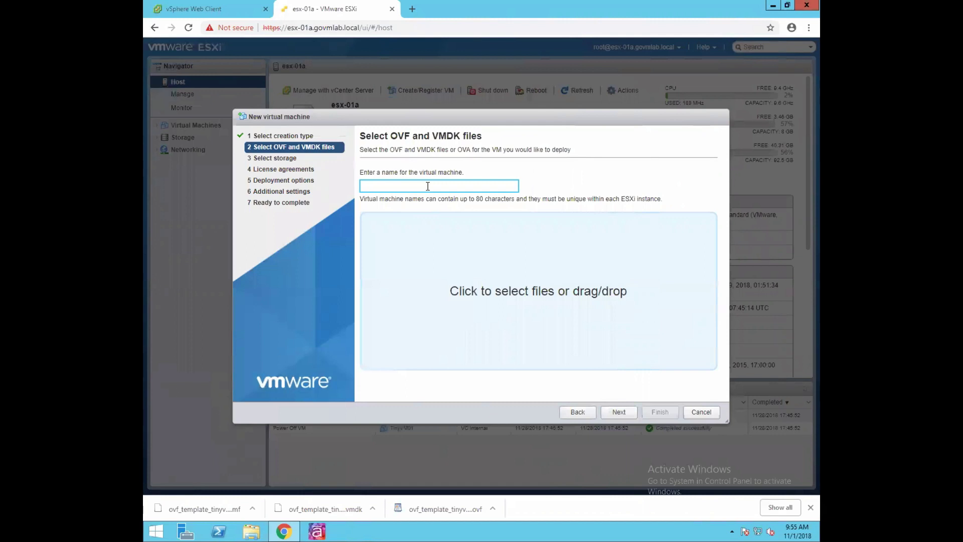
{"action": "type", "text": "vm_deployment_from"}
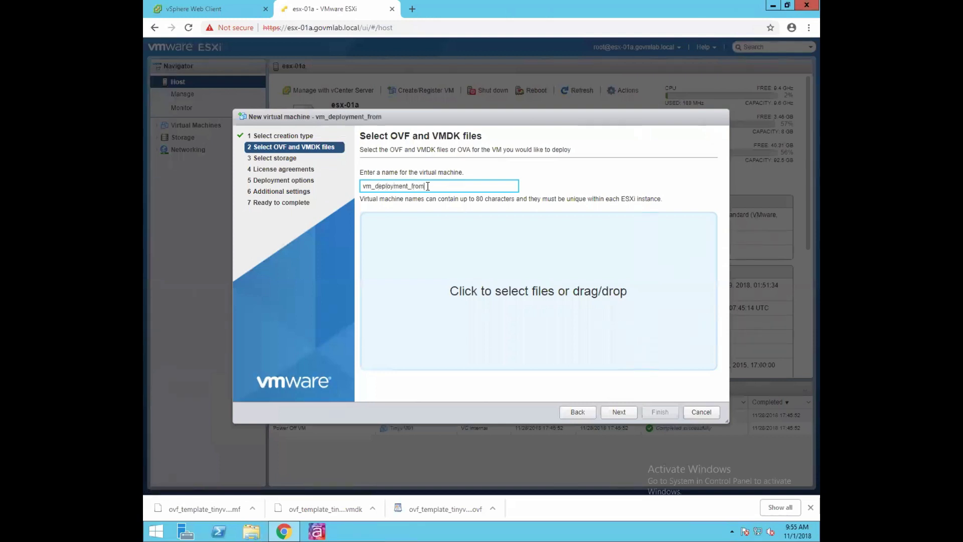
{"action": "type", "text": "_ovf"}
- Attach the three exported ovf_template_tinyvm01 files (.ovf and .vmdk) to the deployment
{"action": "left_click", "coordinate": [530, 295]}
{"action": "left_click", "coordinate": [305, 75]}
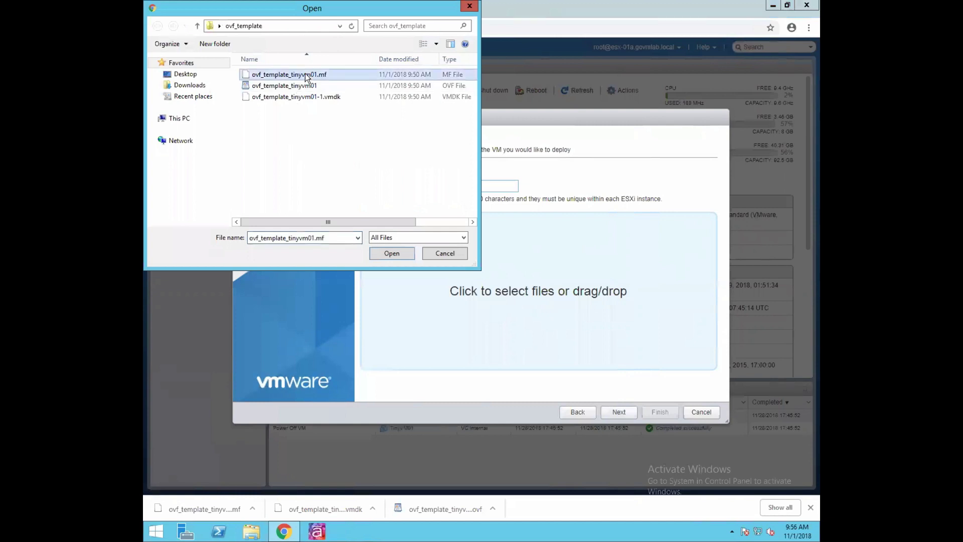
{"action": "left_click", "coordinate": [307, 96], "text": "shift"}
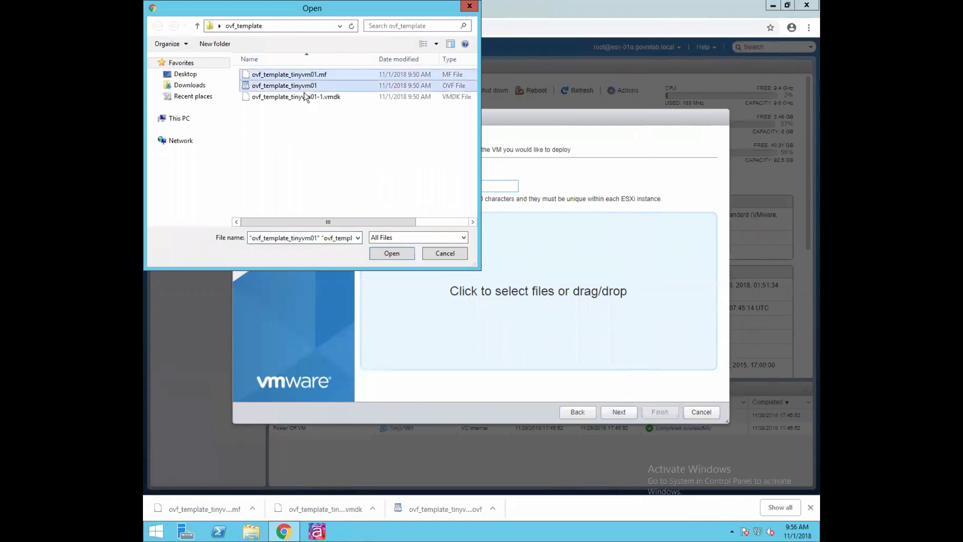
{"action": "left_click", "coordinate": [393, 253]}
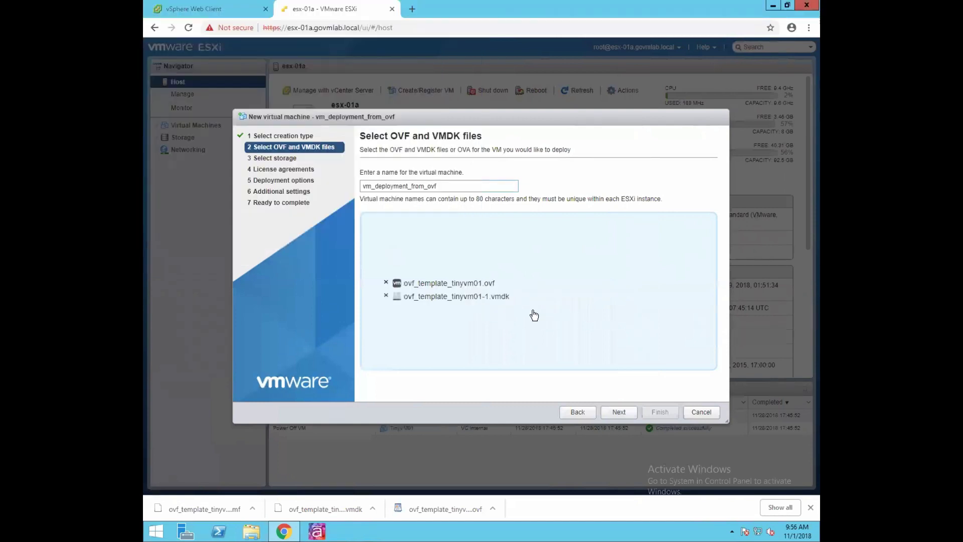
{"action": "left_click", "coordinate": [622, 414]}
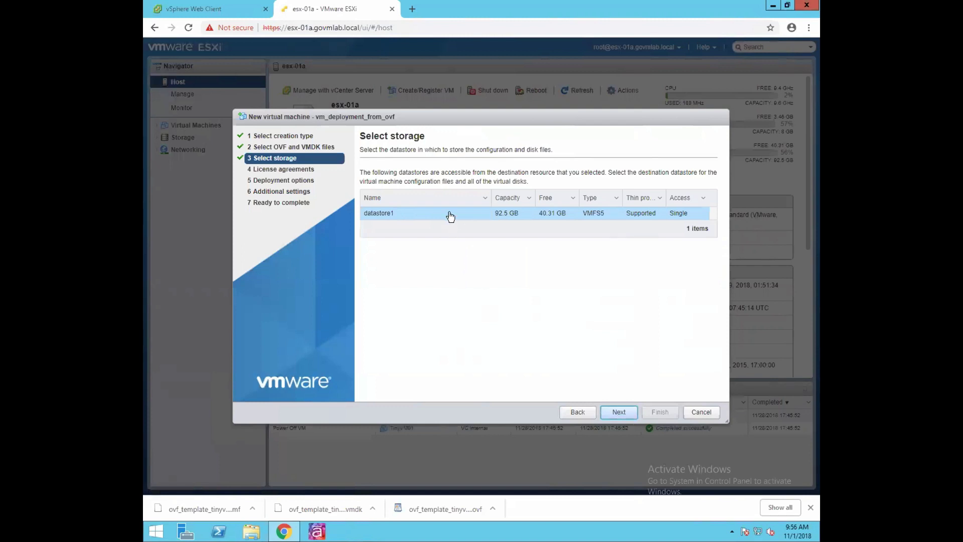
- Deploy to datastore1 on VM Network with thin provisioning and automatic power-on, then finish
{"action": "left_click", "coordinate": [618, 412]}
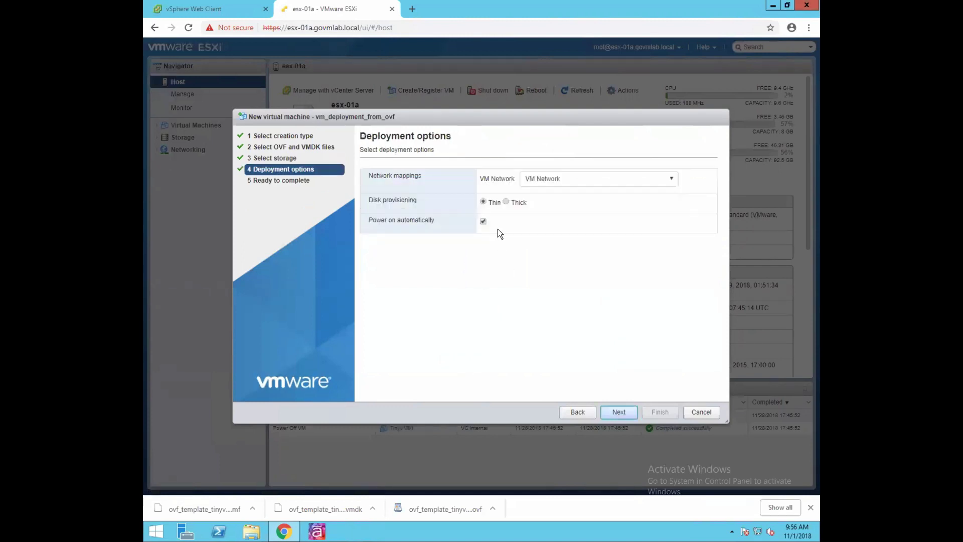
{"action": "left_click", "coordinate": [578, 181]}
{"action": "left_click", "coordinate": [552, 194]}
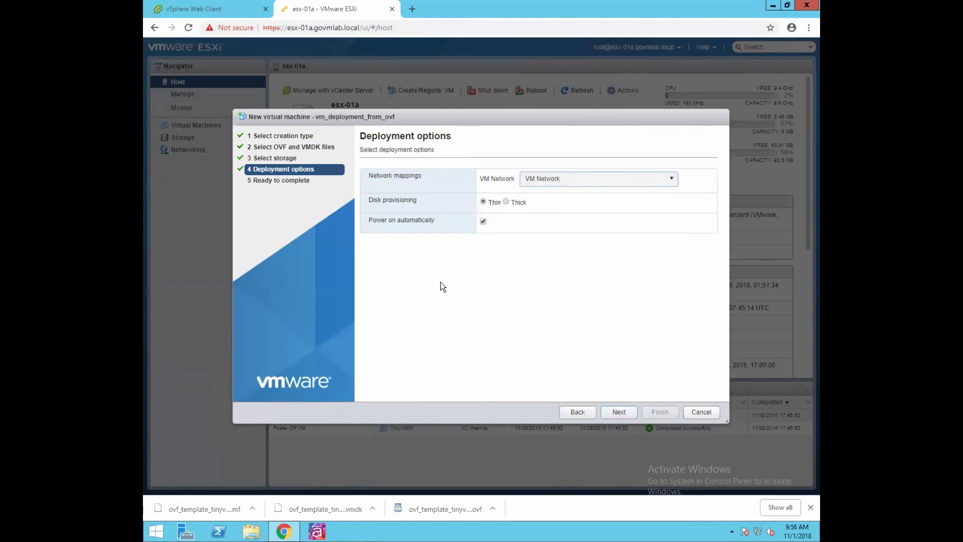
{"action": "left_click", "coordinate": [620, 413]}
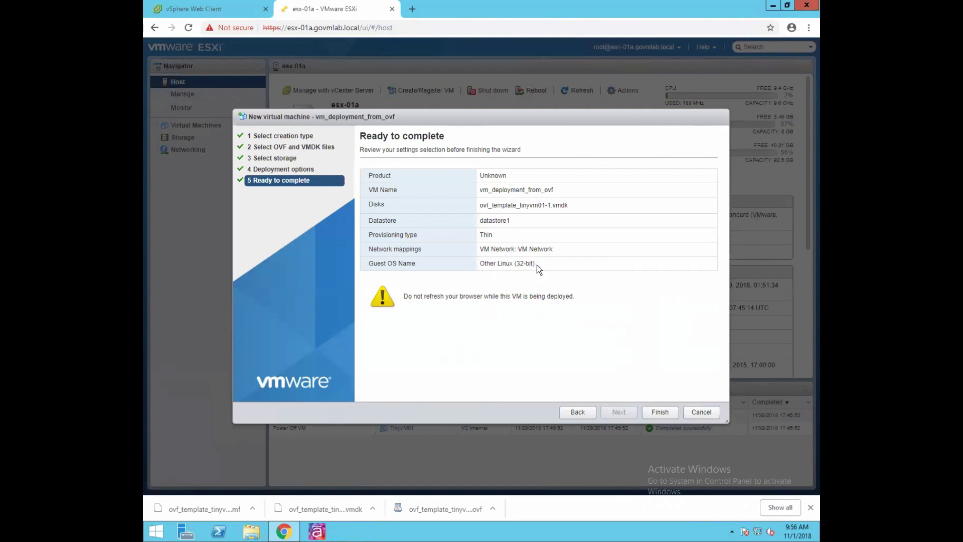
{"action": "left_click", "coordinate": [662, 413]}
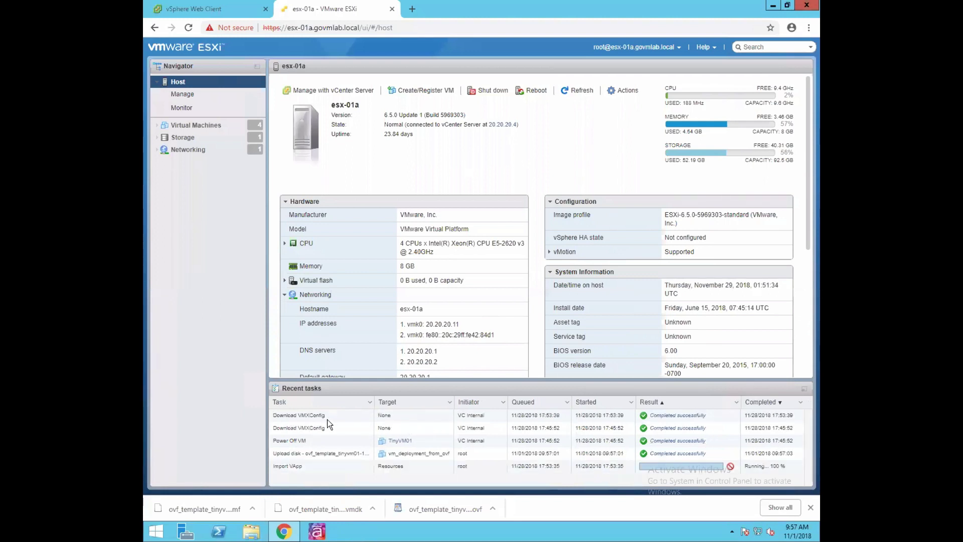
- List the host's virtual machines and select vm_deployment_from_ovf
{"action": "left_click", "coordinate": [196, 127]}
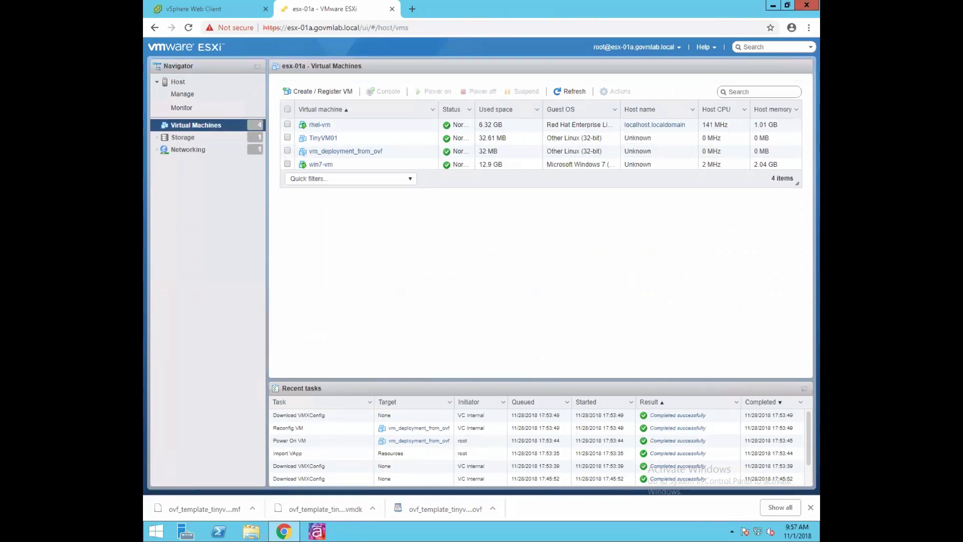
{"action": "left_click", "coordinate": [426, 151]}
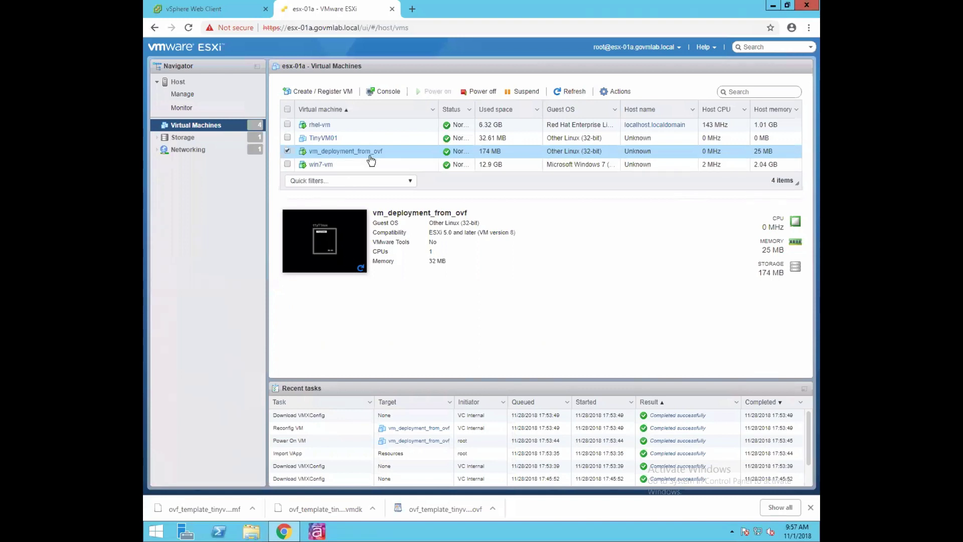
- Open vm_deployment_from_ovf's console at the ttylinux login prompt and nudge the window lower
{"action": "left_click", "coordinate": [344, 240]}
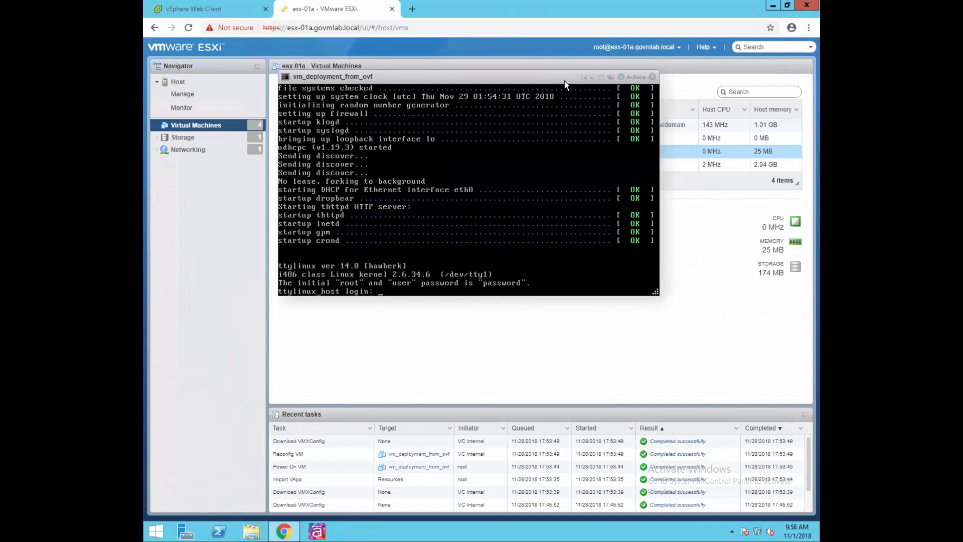
{"action": "mouse_move", "coordinate": [521, 79]}
{"action": "left_mouse_down"}
{"action": "mouse_move", "coordinate": [519, 89]}
{"action": "mouse_move", "coordinate": [513, 82]}
{"action": "left_mouse_up"}
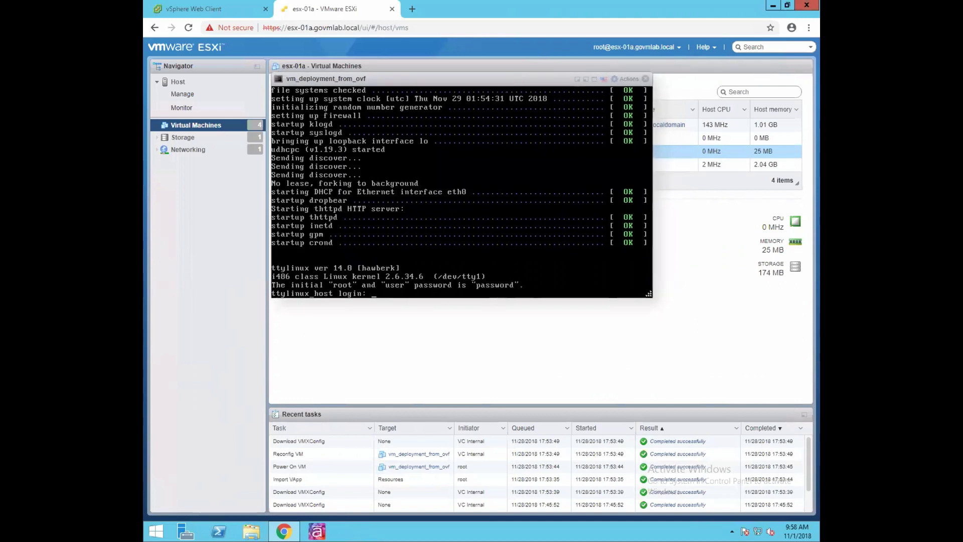